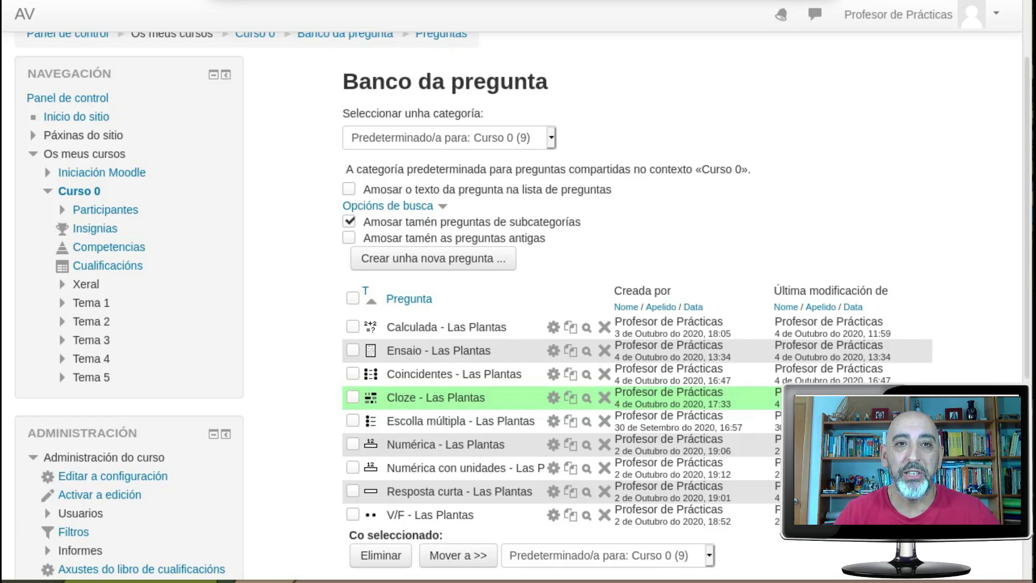
- Add a new question of type Coincidentes to the question bank of Curso 0
left_click(418, 262)
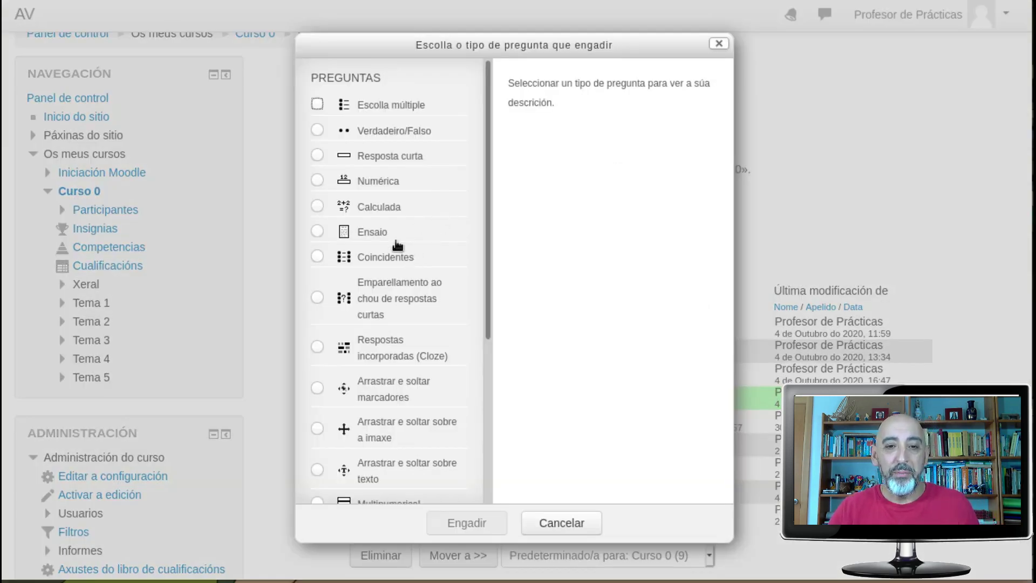
scroll(395, 241, "down", 1)
scroll(395, 243, "down", 1)
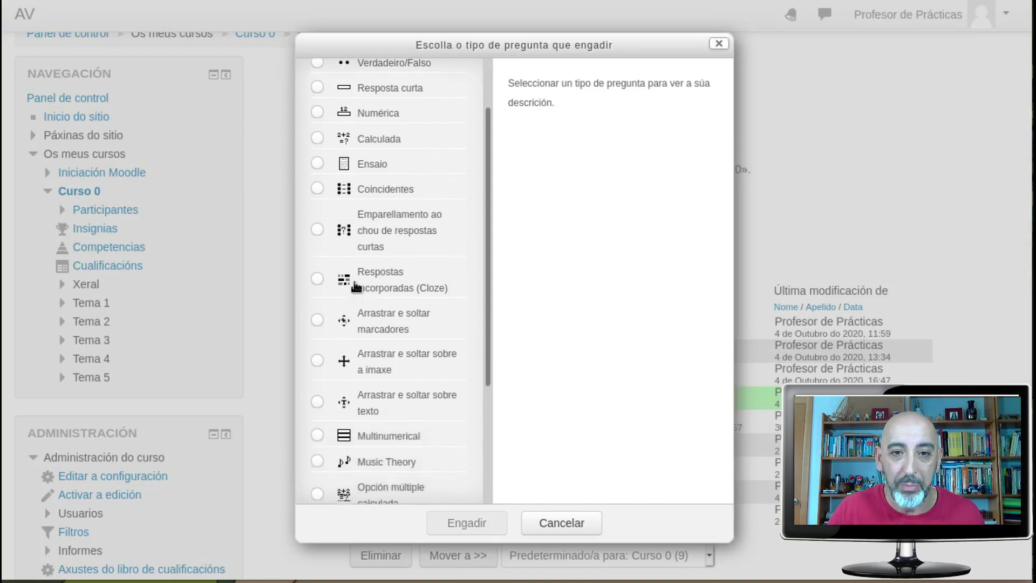
left_click(318, 189)
left_click(464, 521)
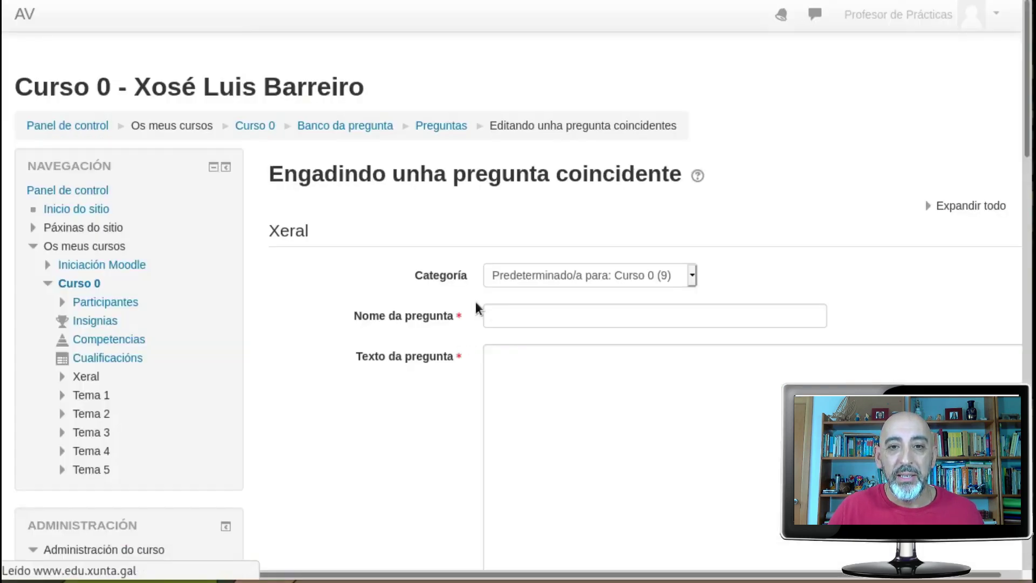
- Name the question "Coincidentes - As Plantas"
left_click(526, 320)
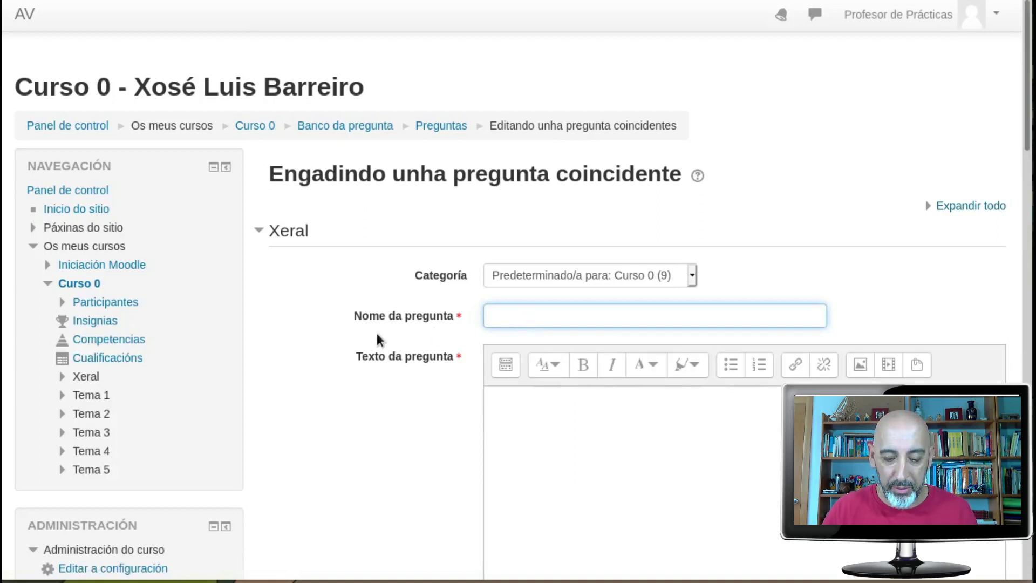
type("Coincide")
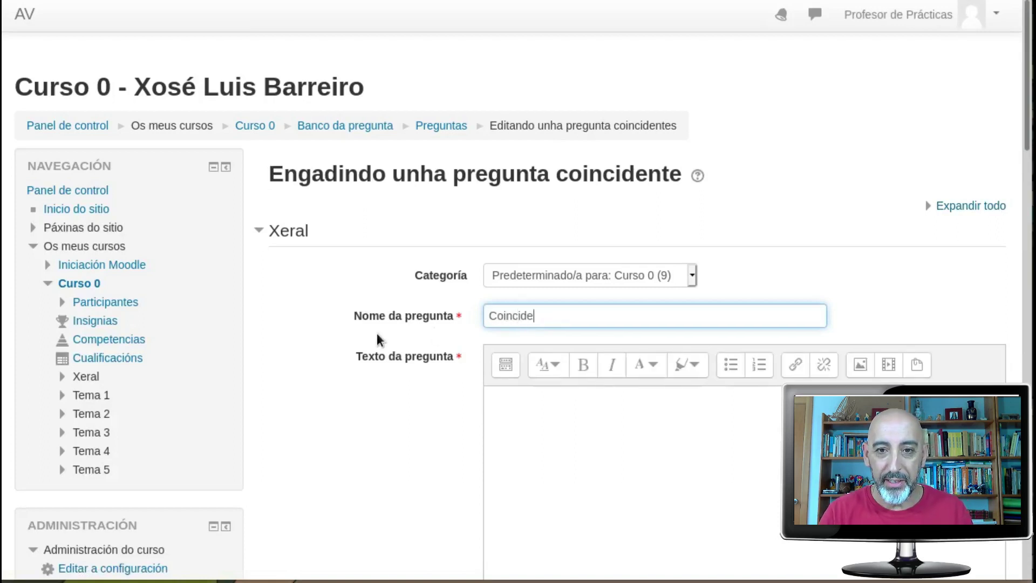
type("ntes - A")
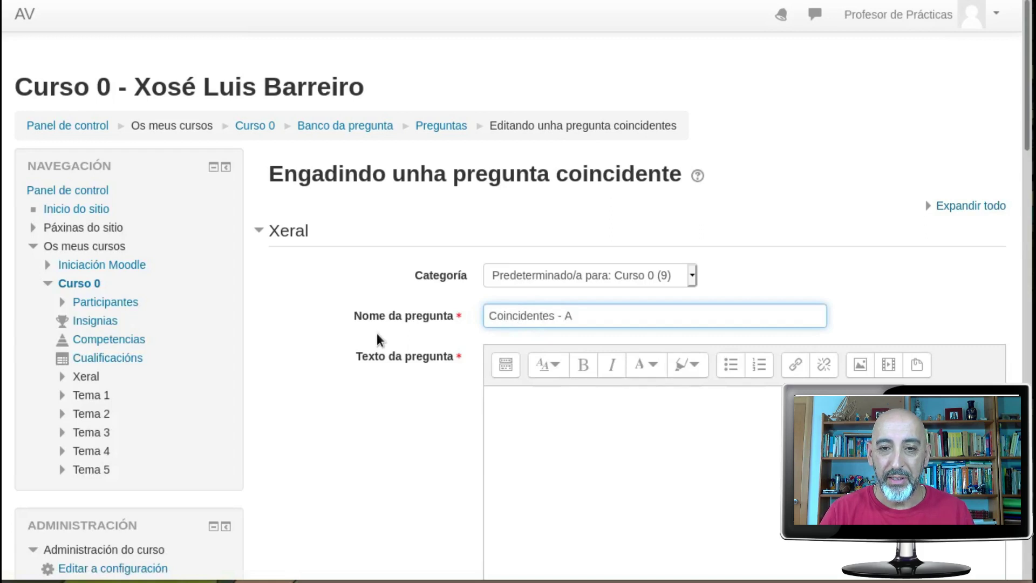
type("s Plantas")
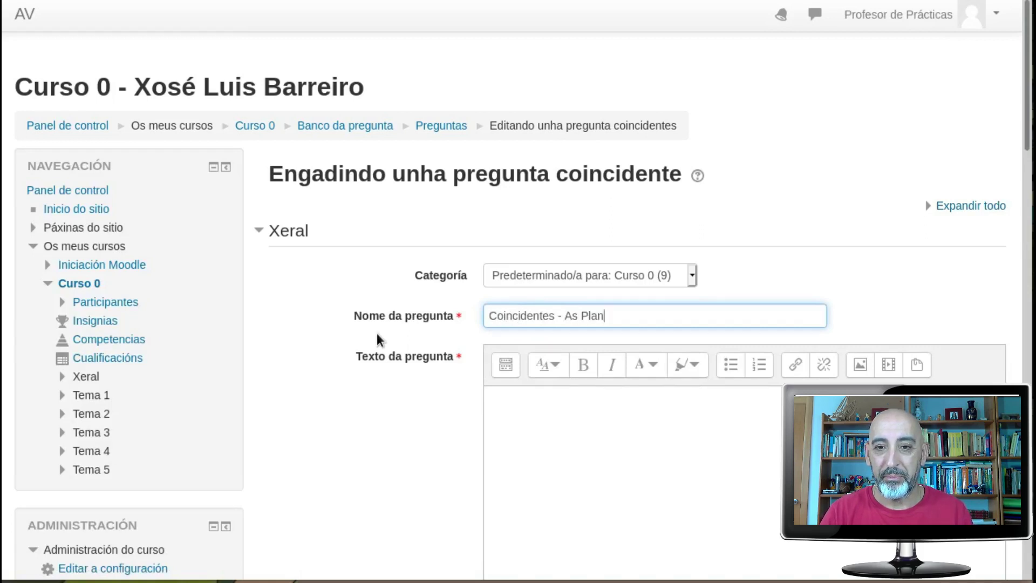
key("Tab")
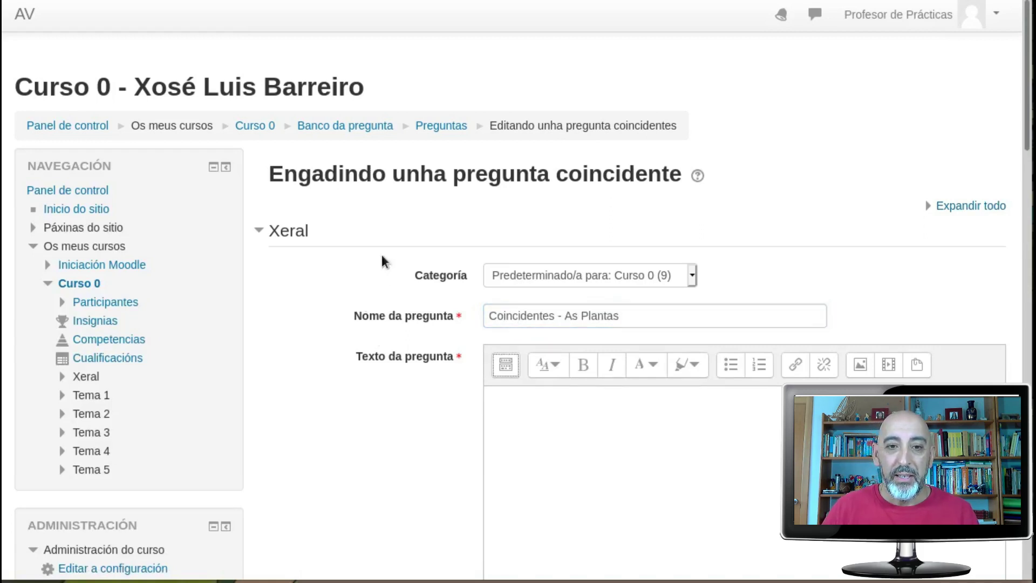
- Write the question text "Fai coincidir cada frase coa súa palabra correspondente:"
scroll(388, 324, "down", 3)
scroll(391, 310, "down", 1)
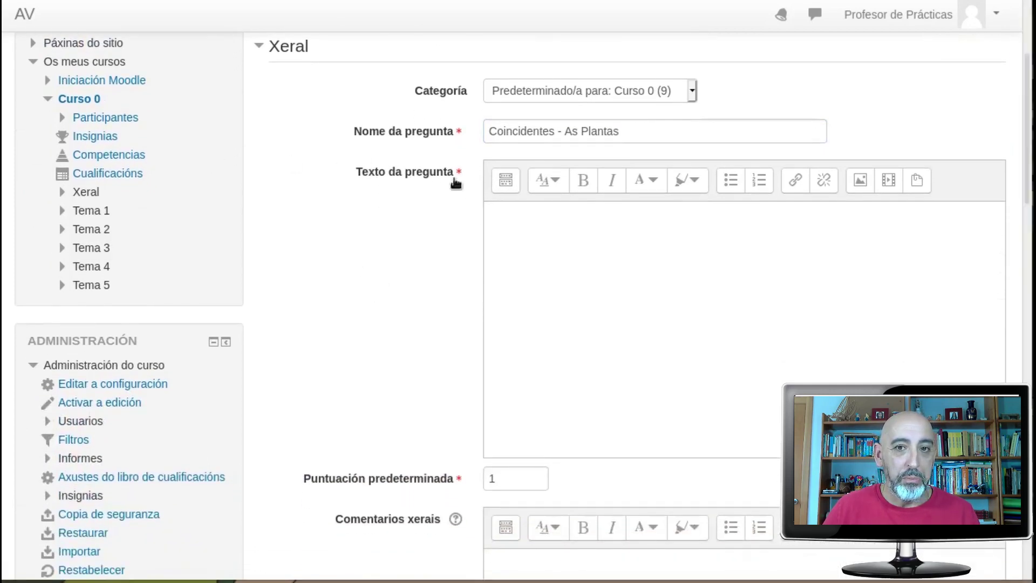
left_click(504, 208)
type("Fai")
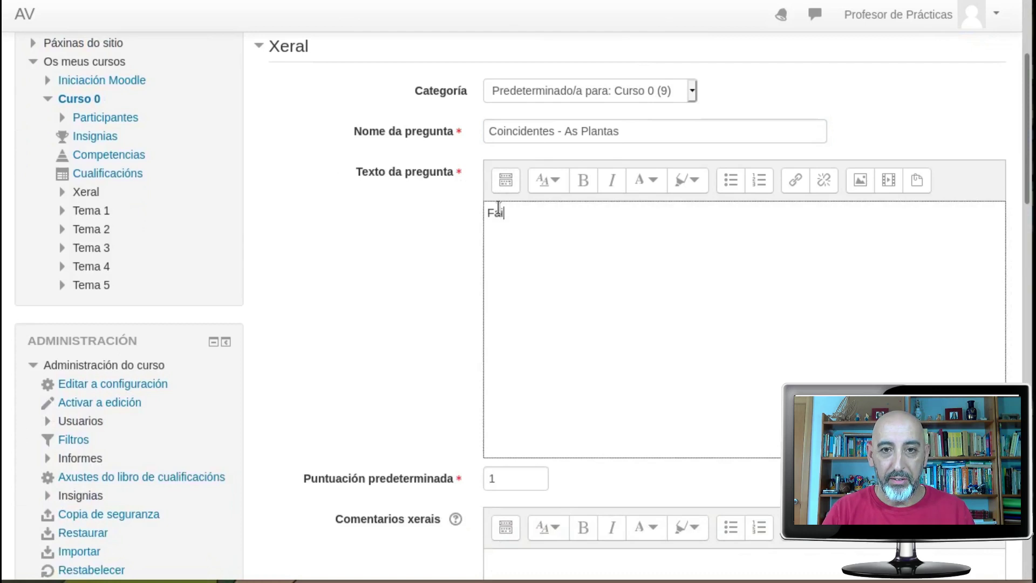
type(" coincidir ca")
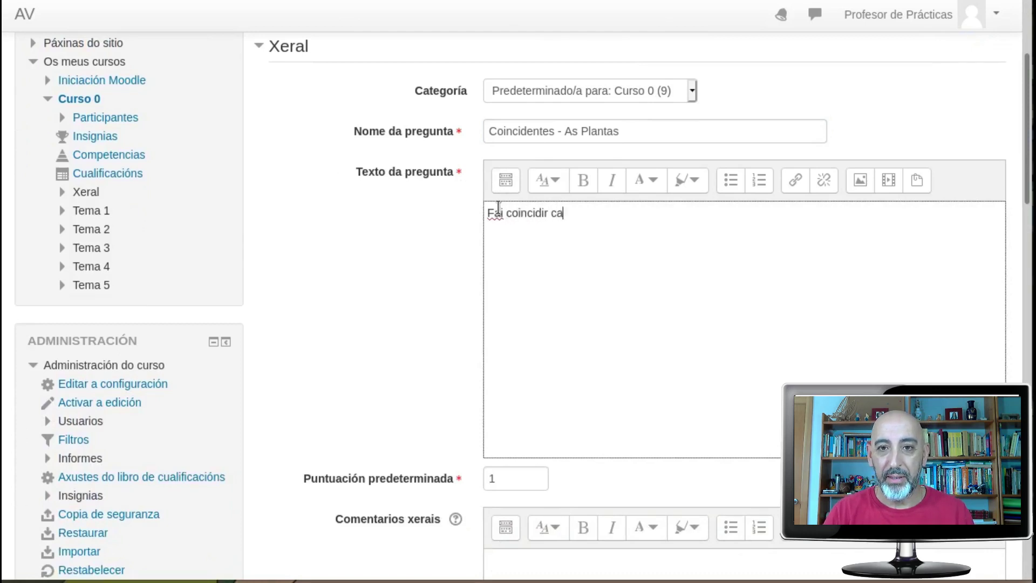
type("da fr")
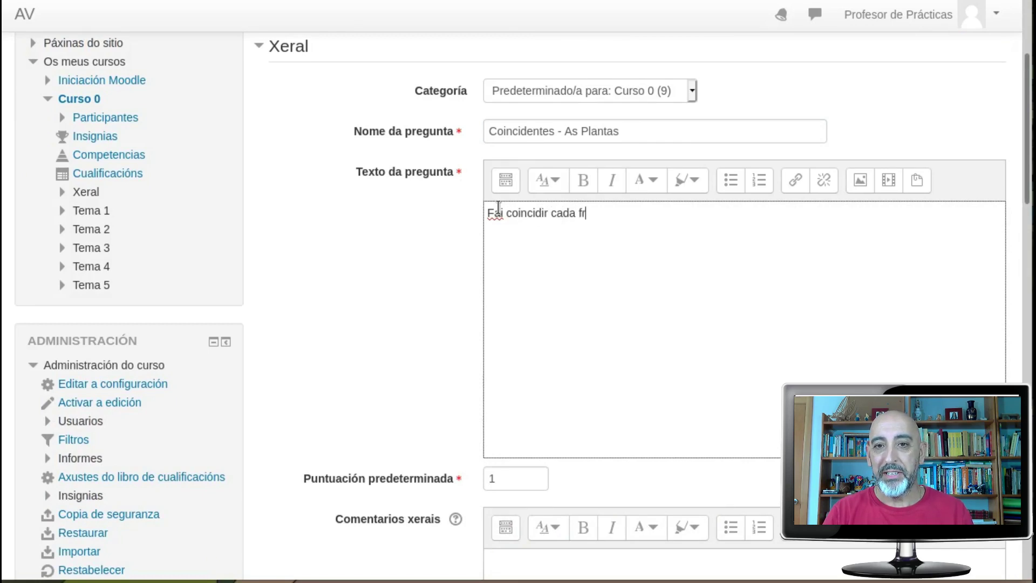
type("ase coa s")
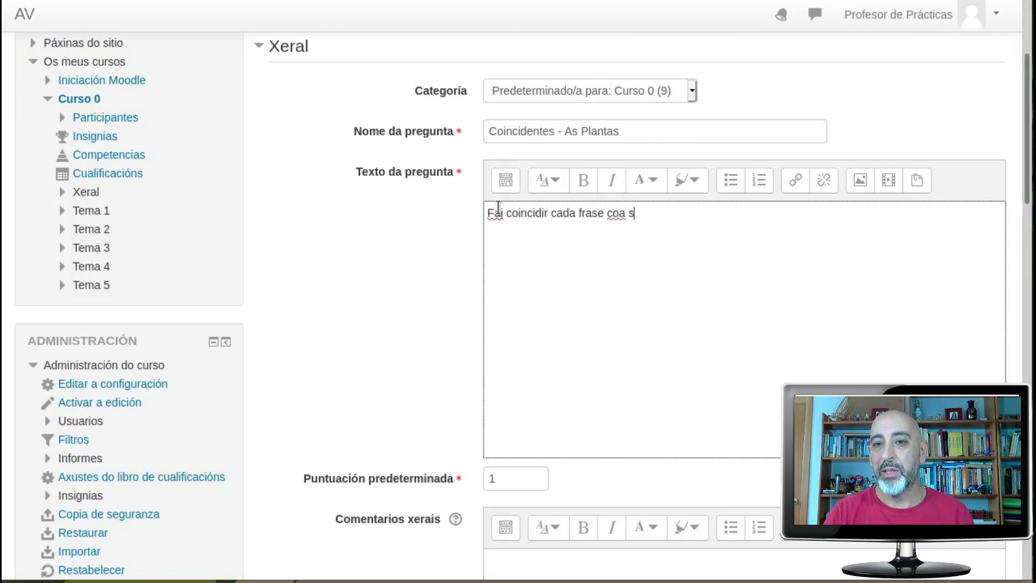
type("ua palabr")
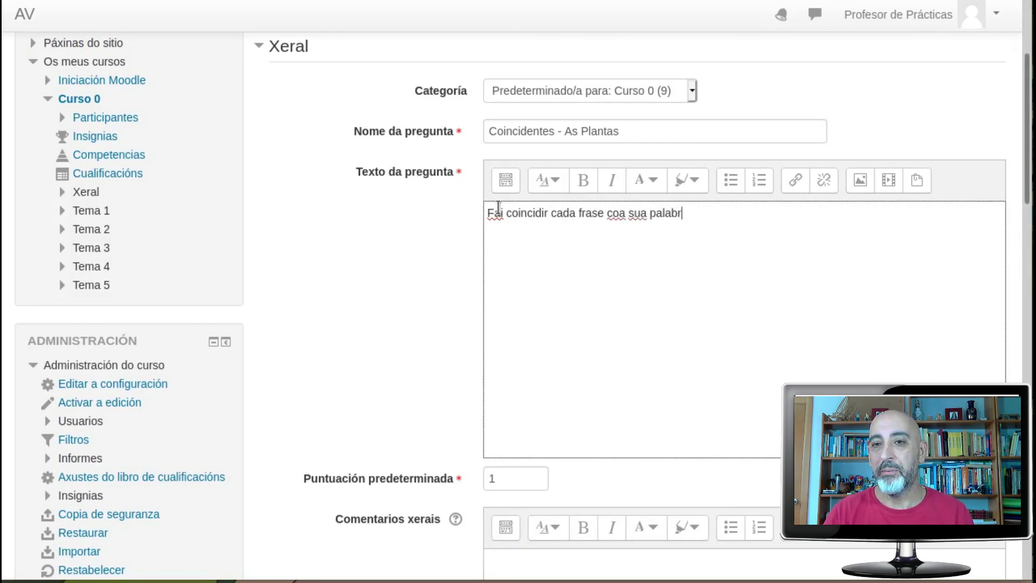
type("a correspondnete")
key("BackSpace")
key("BackSpace")
key("BackSpace")
key("BackSpace")
type("ente")
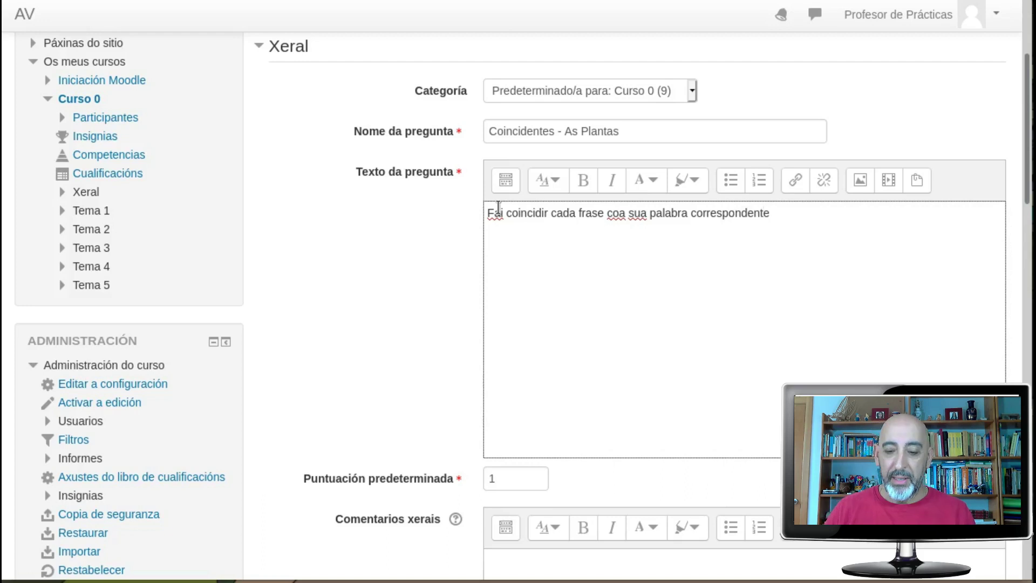
type(":")
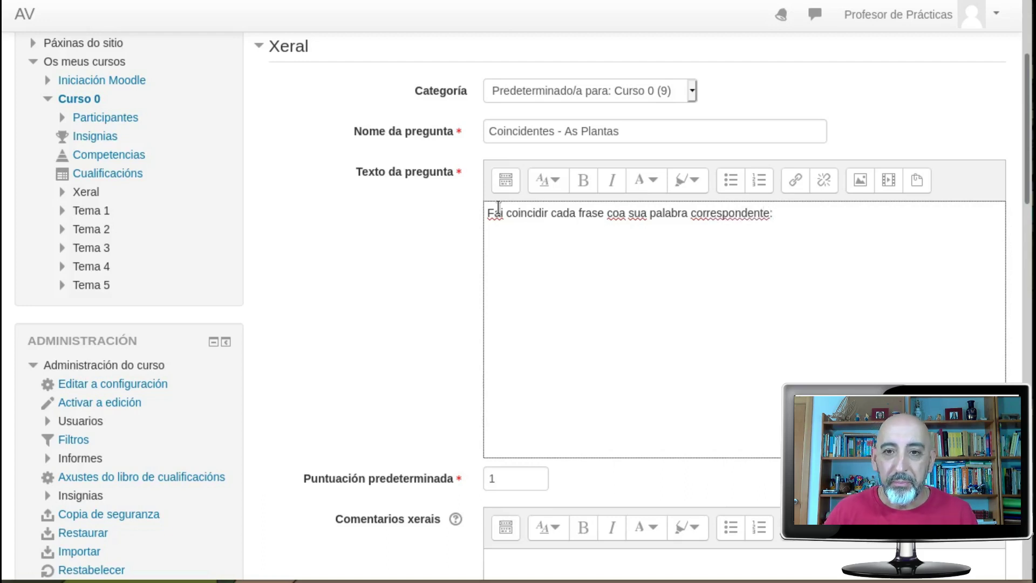
left_click(640, 213)
key("BackSpace")
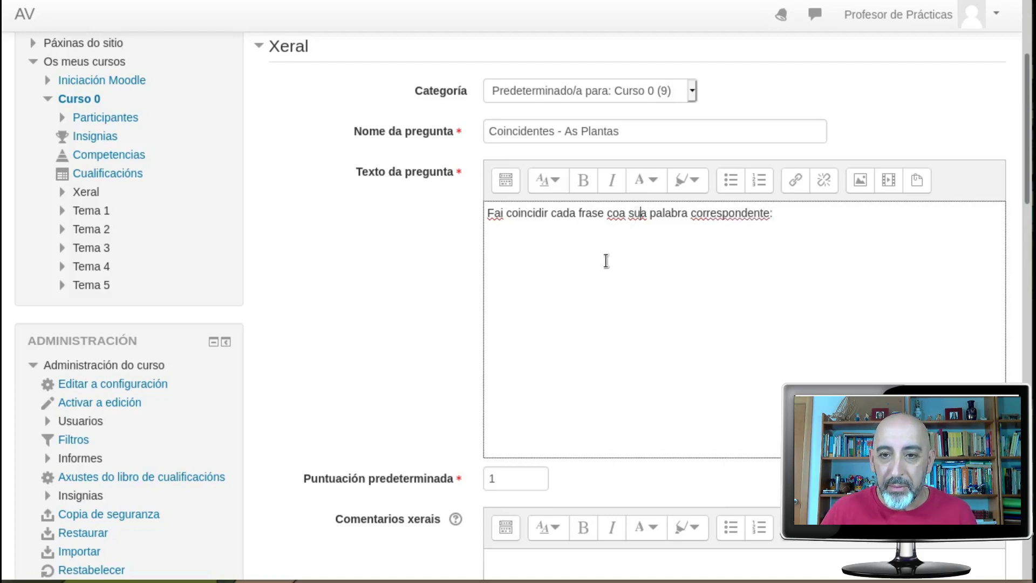
type("ú")
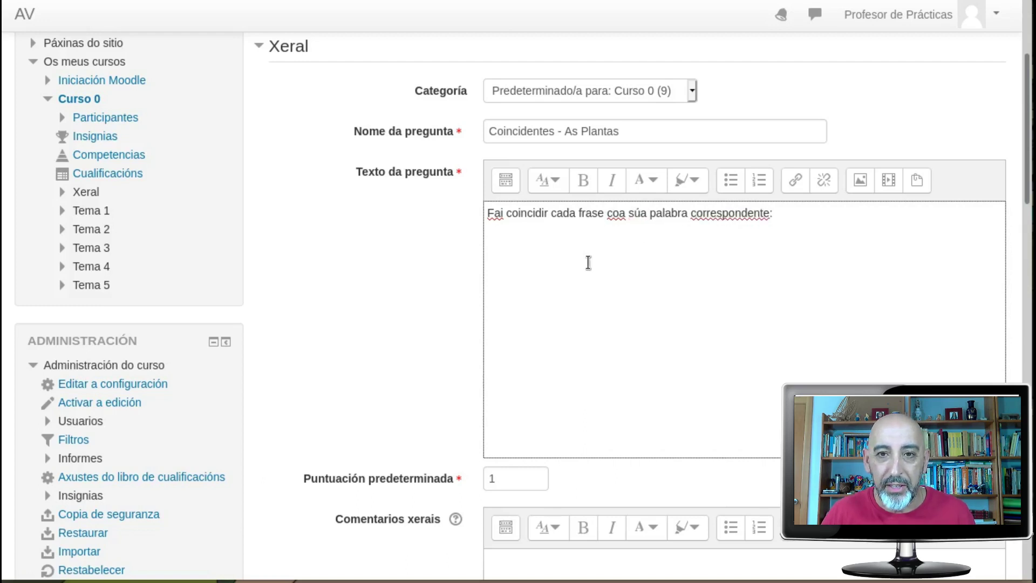
- Fill in Pregunta 1 with "As flores convértense en..." and the answer "froitos"
scroll(560, 265, "down", 1)
scroll(560, 265, "down", 10)
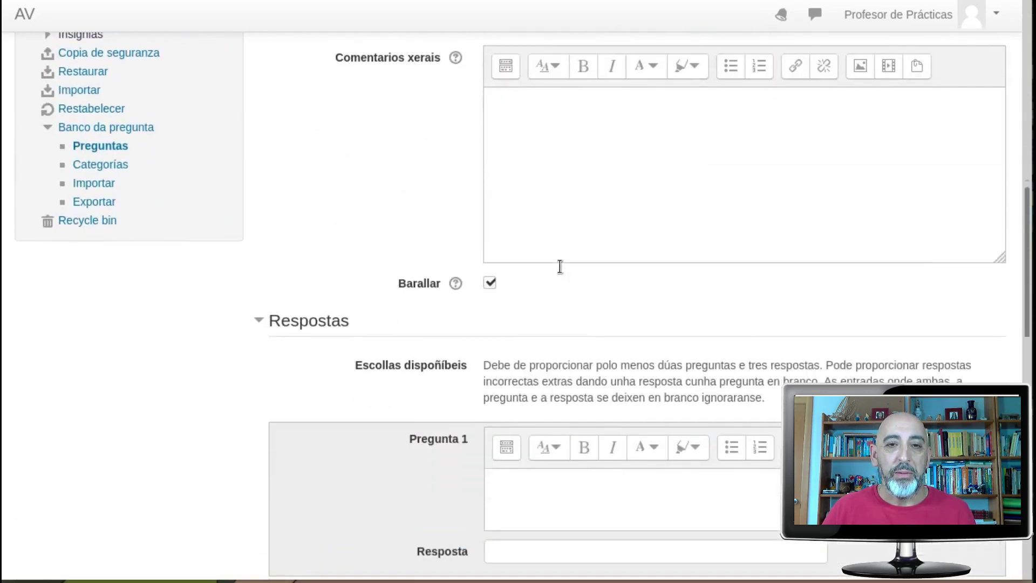
scroll(559, 265, "down", 7)
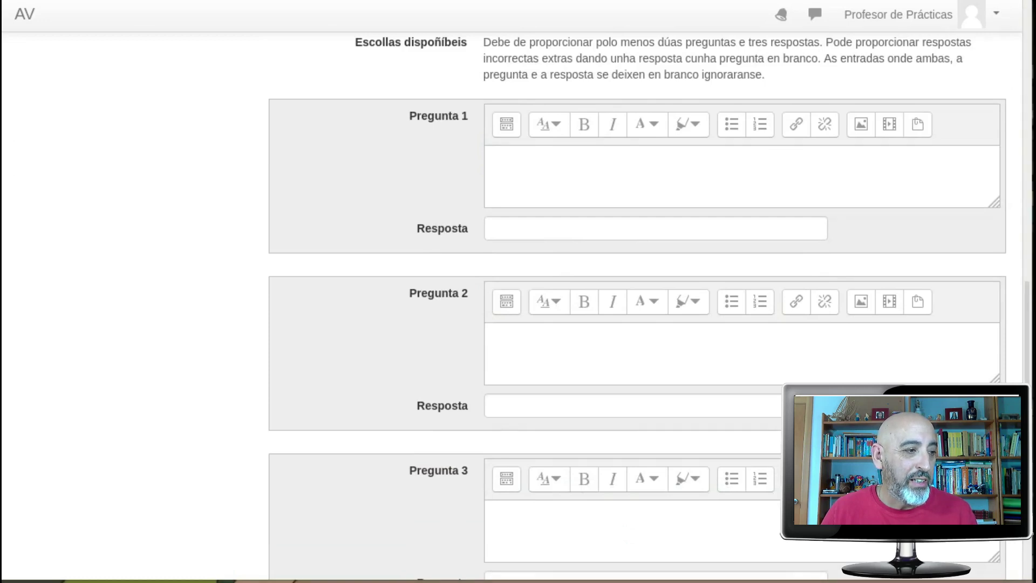
left_click(561, 173)
type("As flores convértense en")
type("...")
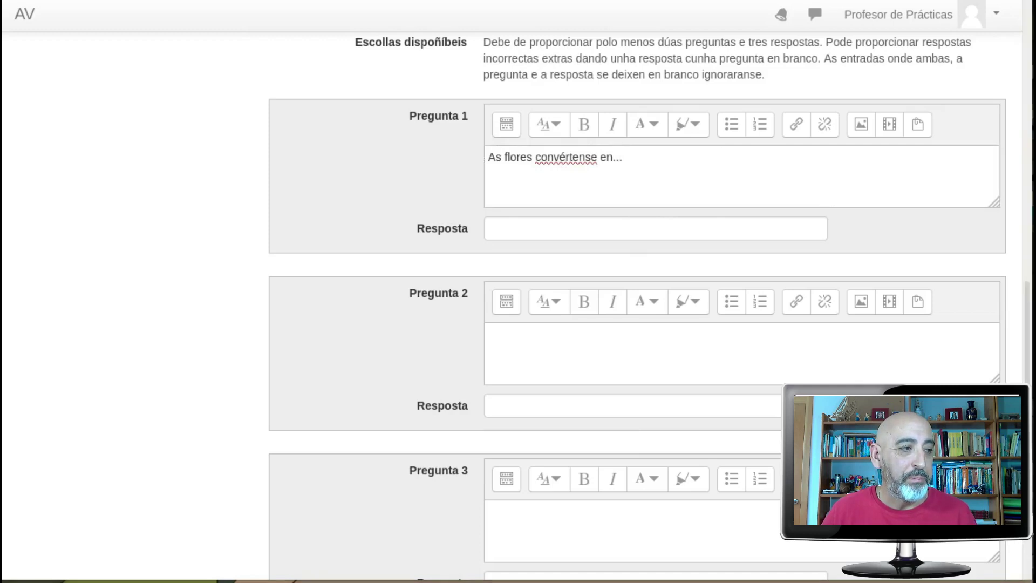
left_click(499, 229)
type("froitos")
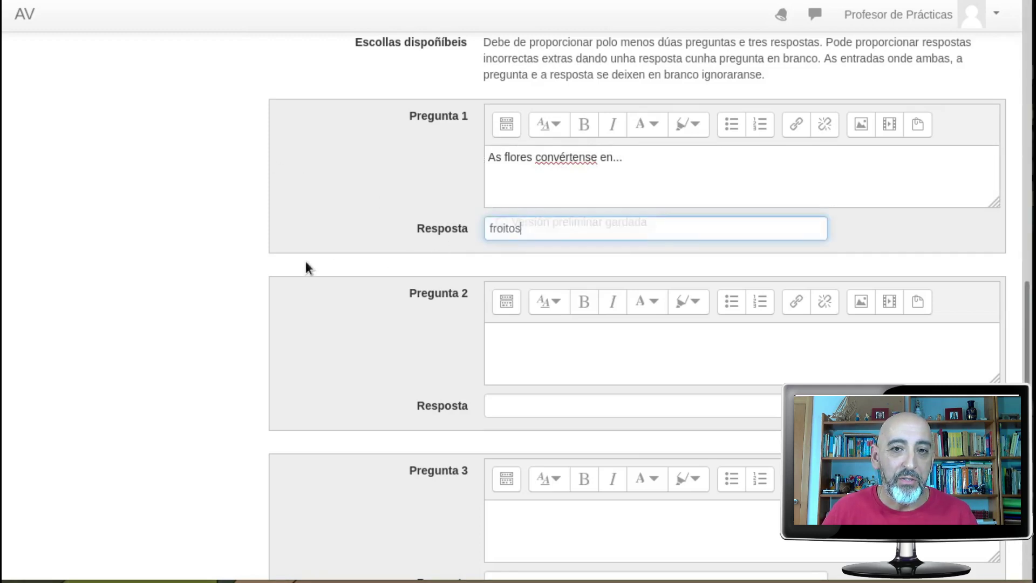
left_click(825, 170)
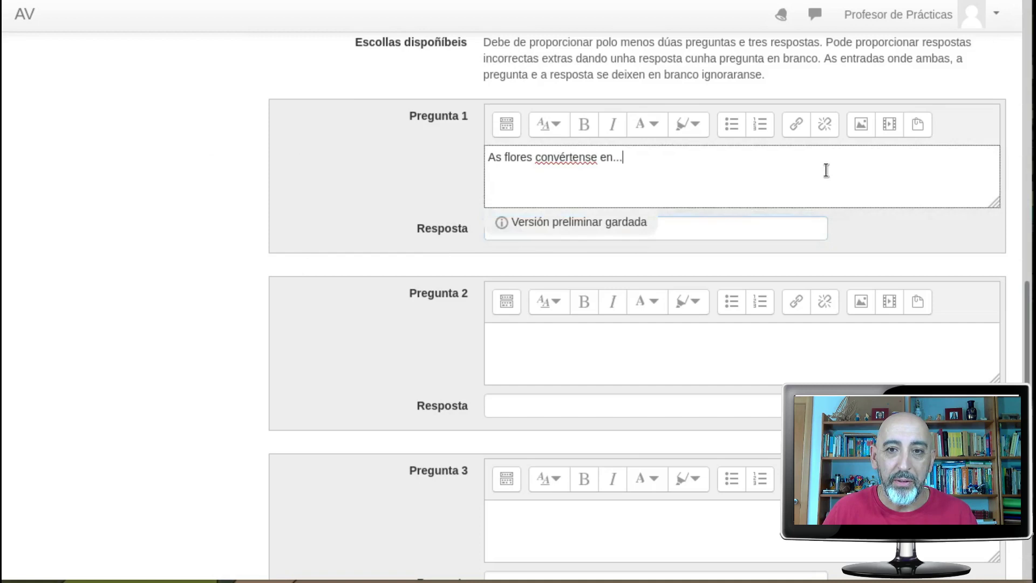
left_click(686, 231)
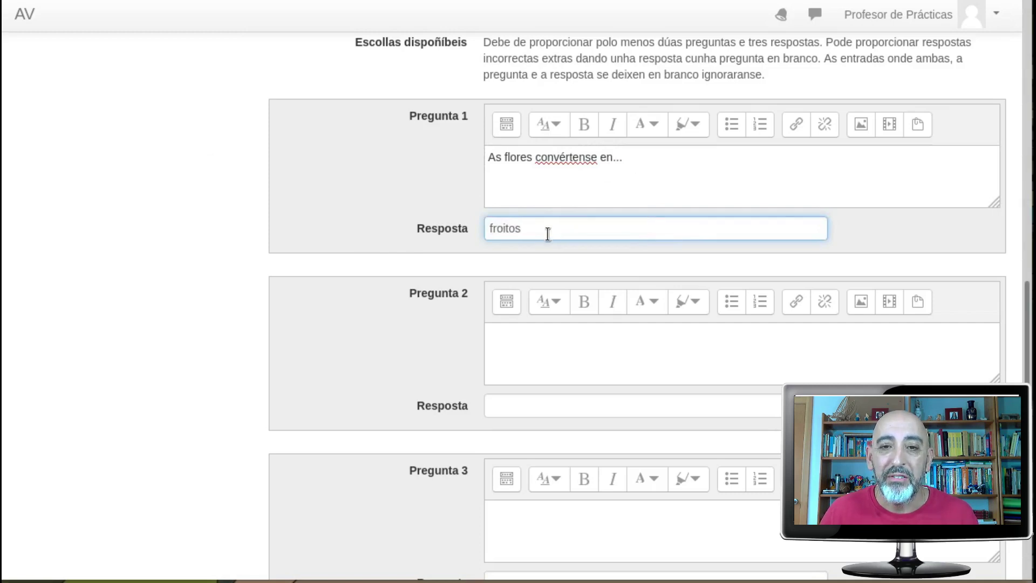
- Fill in Pregunta 2 with "Os talos das herbas son..." and the answer "flexibles"
scroll(384, 216, "down", 3)
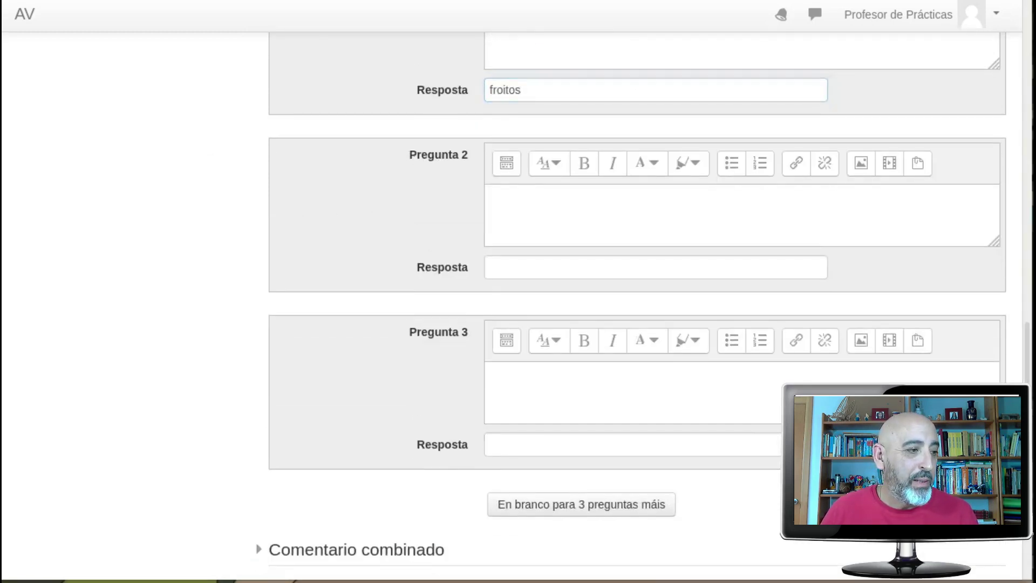
left_click(556, 204)
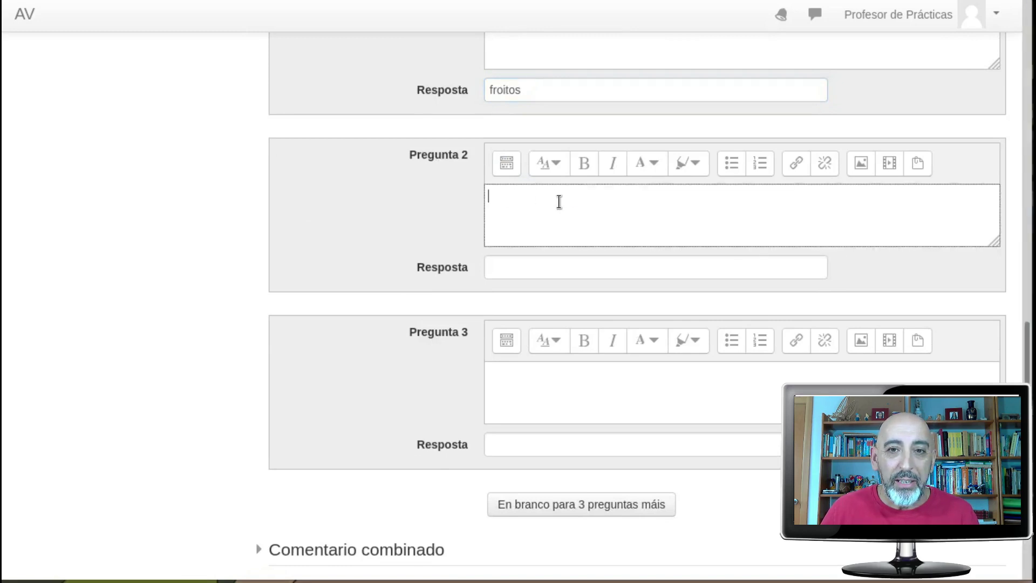
type("Os talos das herbas son...")
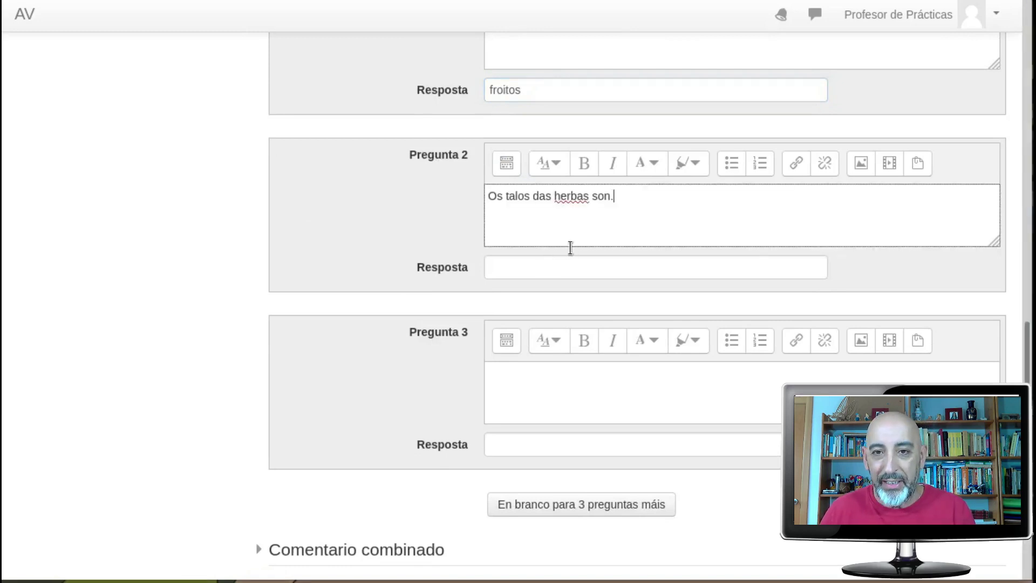
left_click(554, 272)
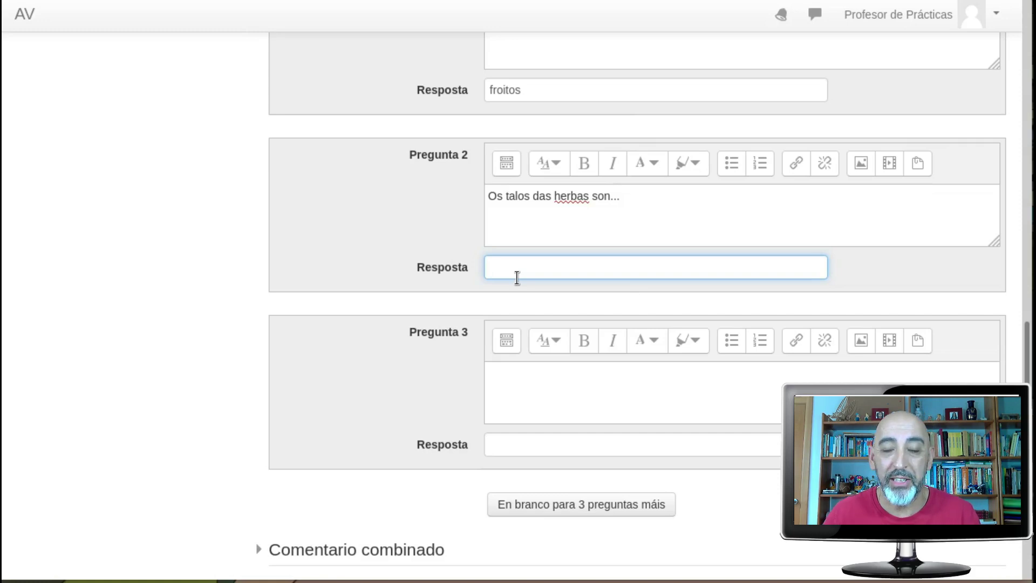
scroll(517, 277, "up", 2)
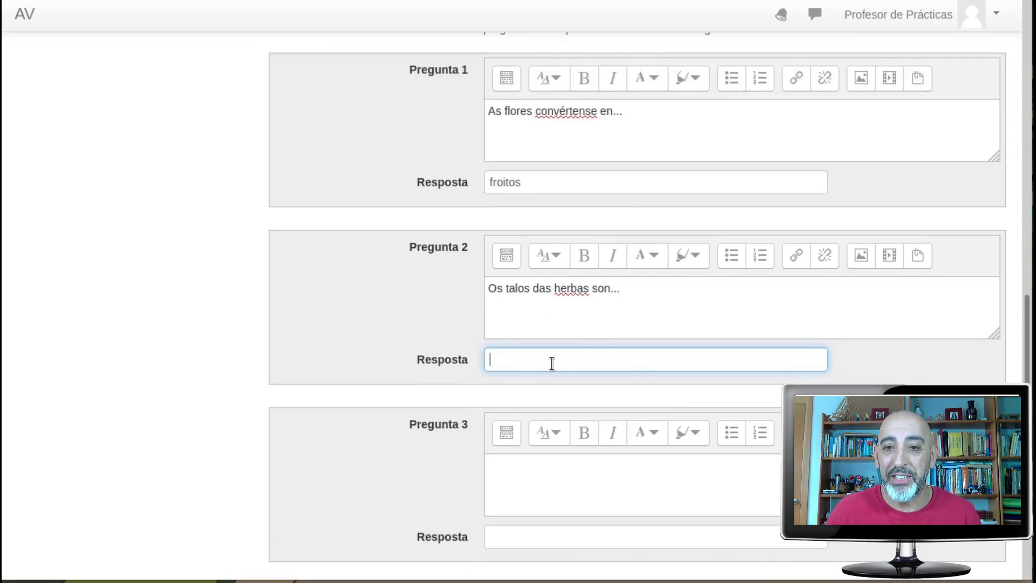
type("tex")
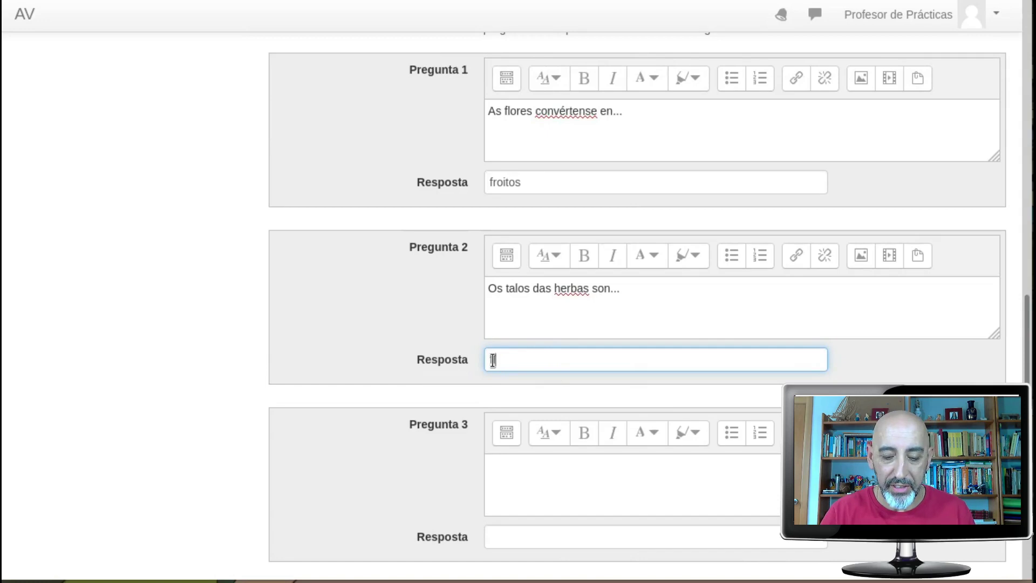
type("ibles")
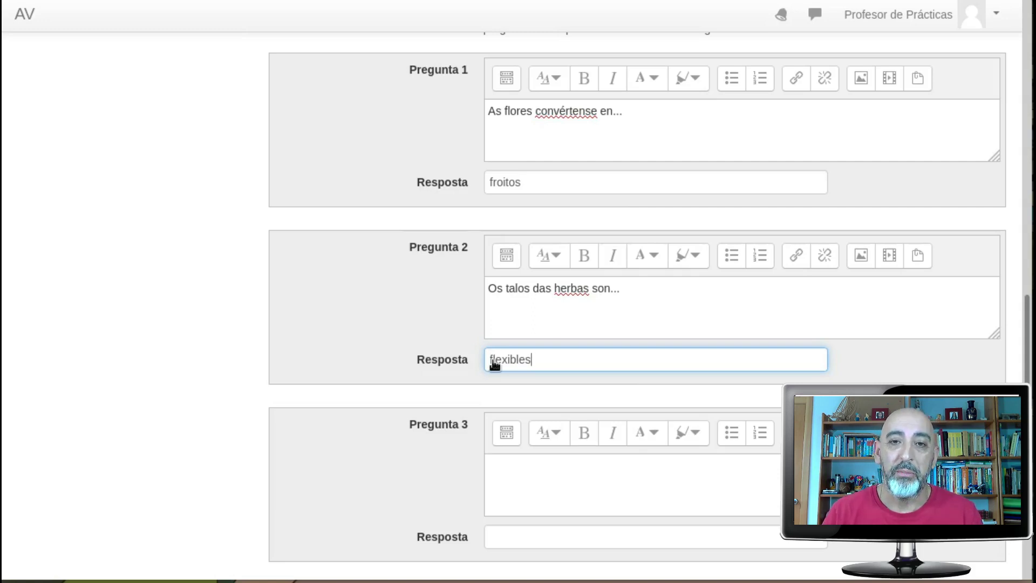
left_click(563, 181)
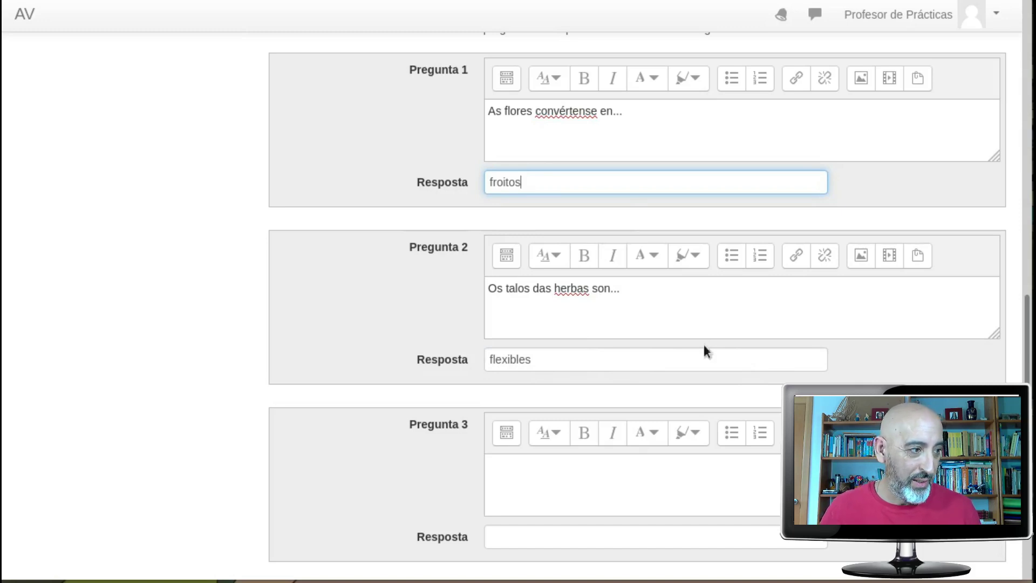
- Fill in Pregunta 3 with "O tulipán e as lilas son..." and the answer "herbas"
scroll(625, 292, "down", 1)
scroll(625, 291, "down", 1)
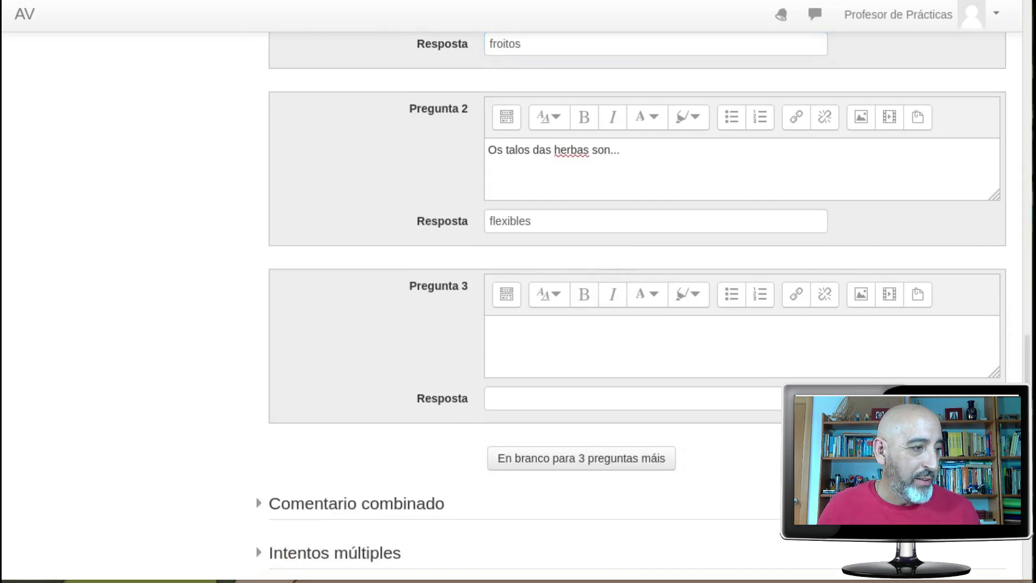
left_click(537, 335)
type("O tulipán e as lilas son")
type("...")
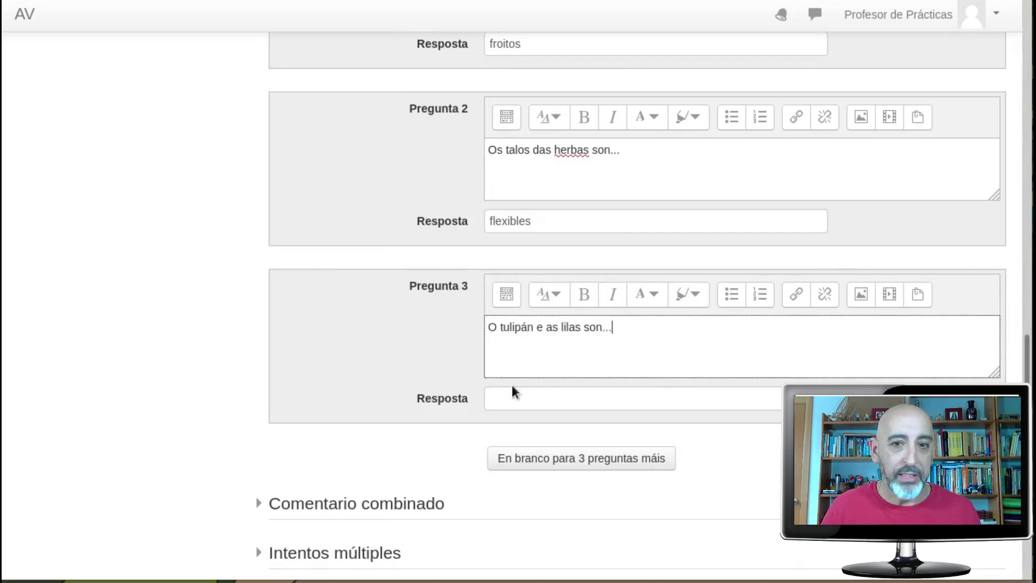
left_click(529, 393)
type("her")
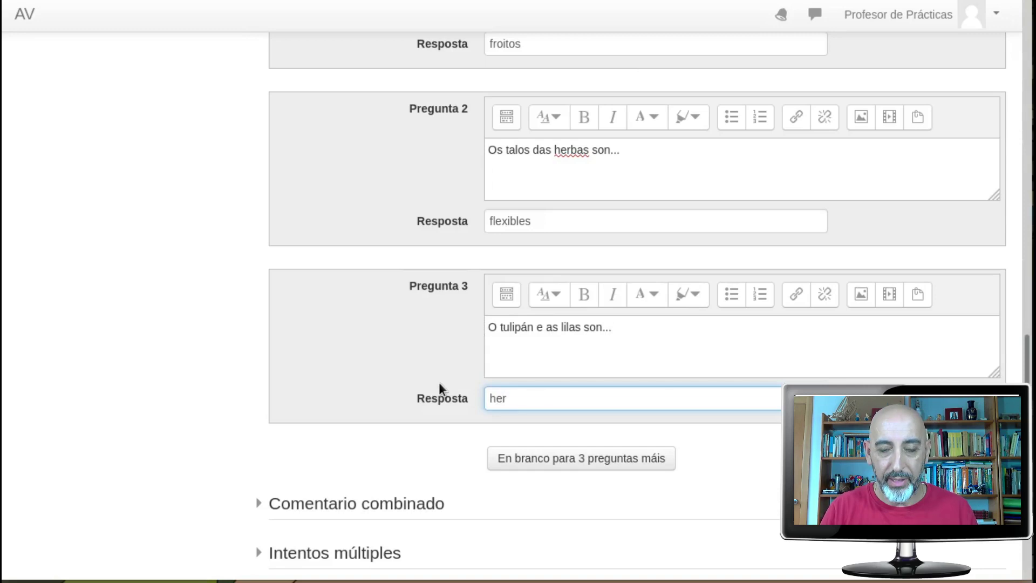
type("bas")
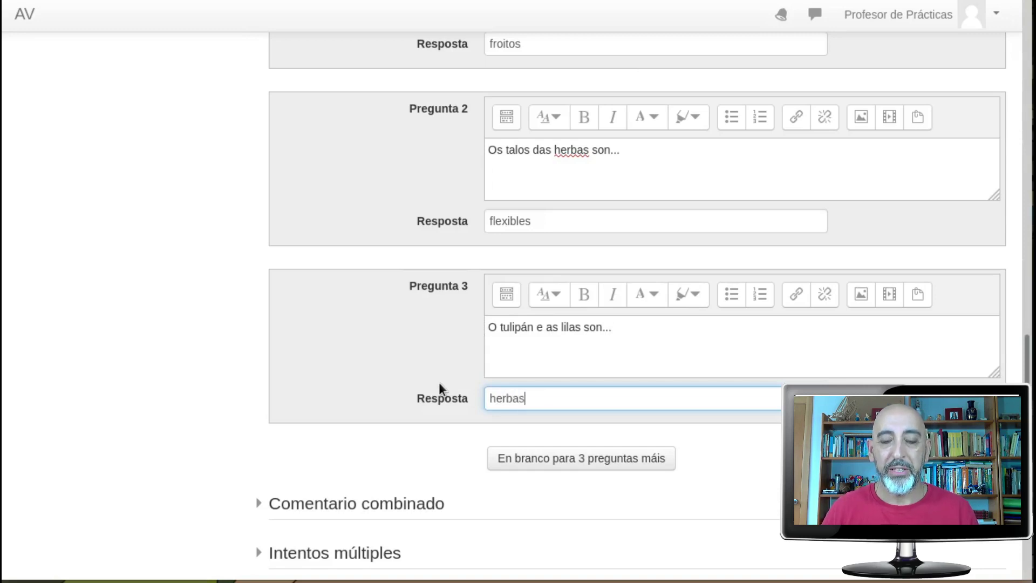
- Review the three sentence and answer pairs and save the matching question to the question bank
left_click(605, 183)
scroll(605, 183, "up", 3)
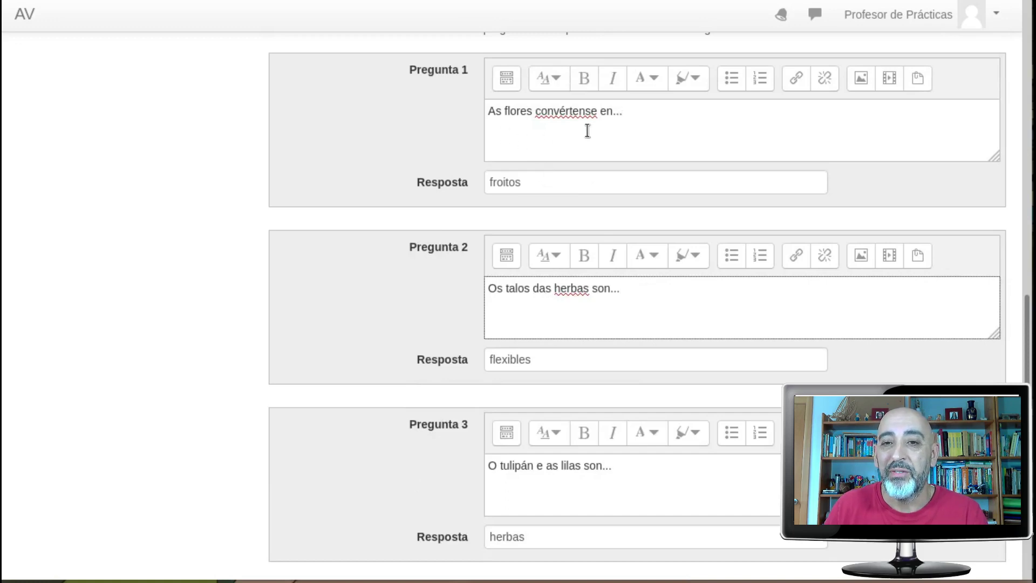
scroll(583, 278, "down", 3)
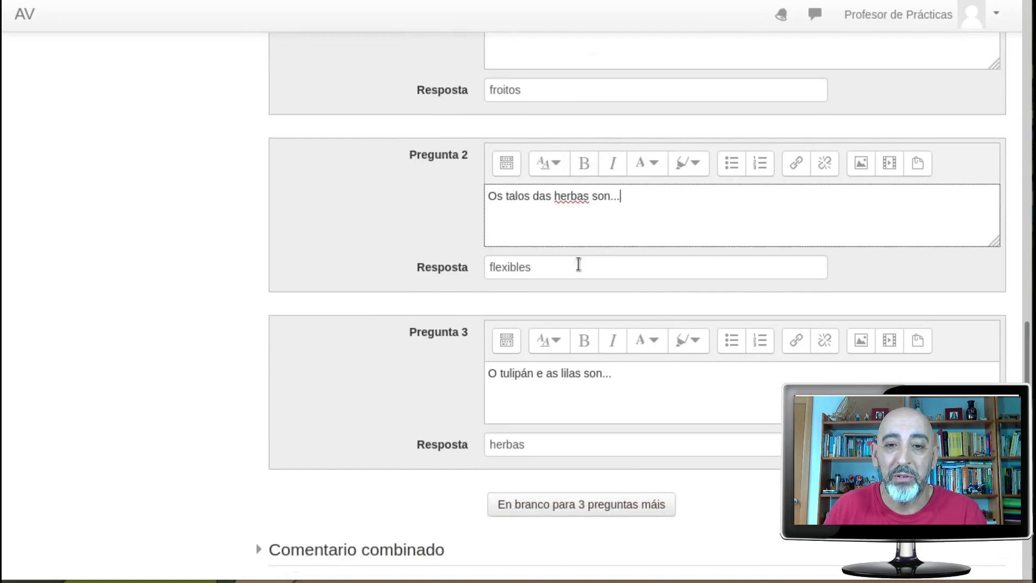
scroll(570, 271, "down", 2)
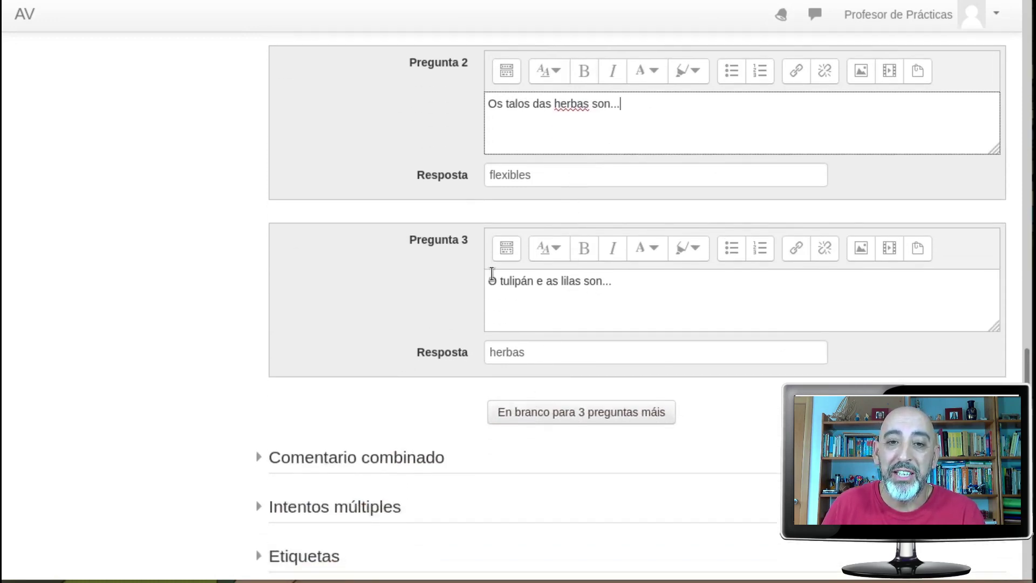
scroll(491, 274, "down", 6)
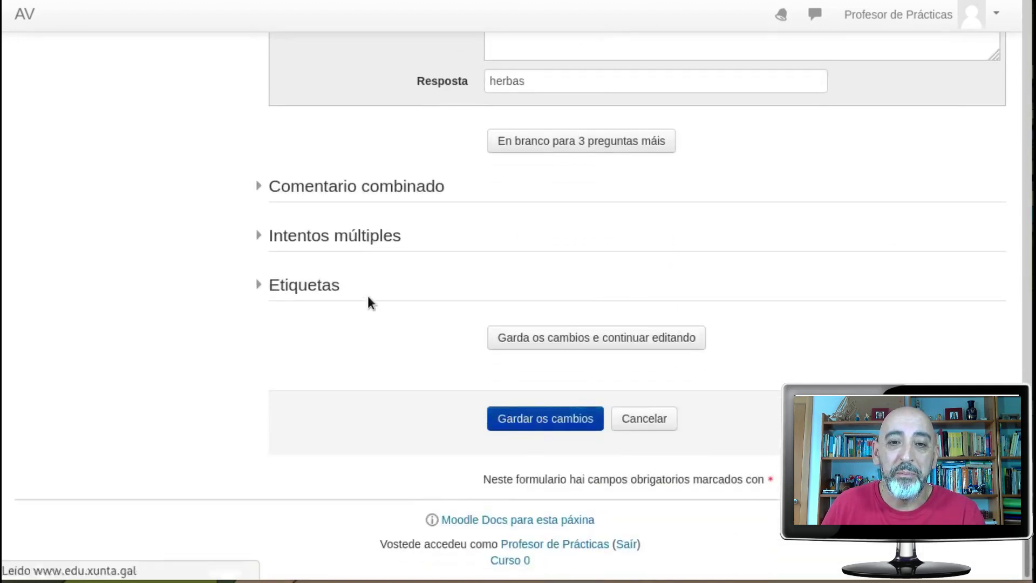
scroll(385, 205, "down", 1)
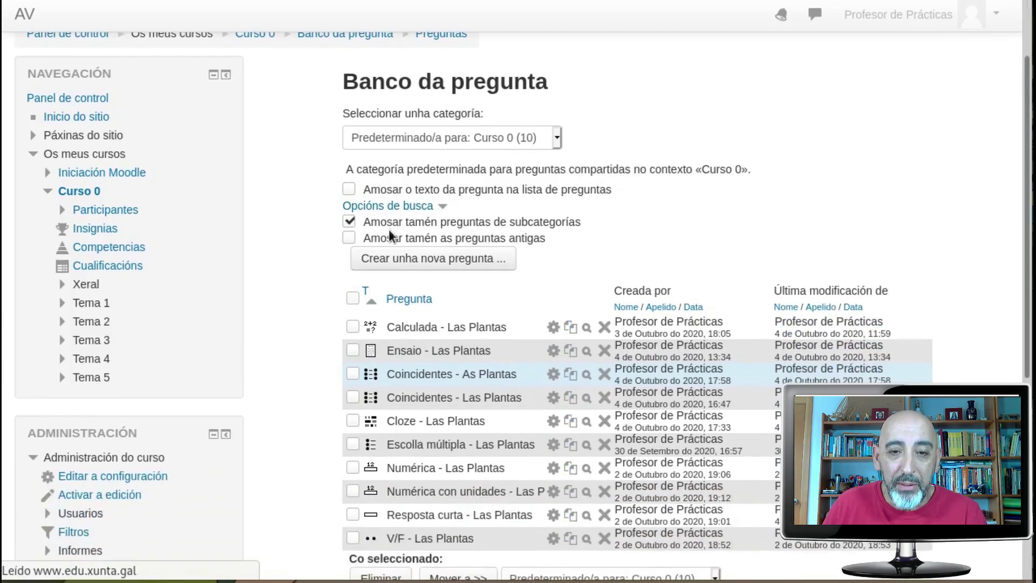
- Preview "Coincidentes - As Plantas" and submit it with herbas for the flowers, froitos for the stems and flexibles for the tulip and lilacs
left_click(587, 374)
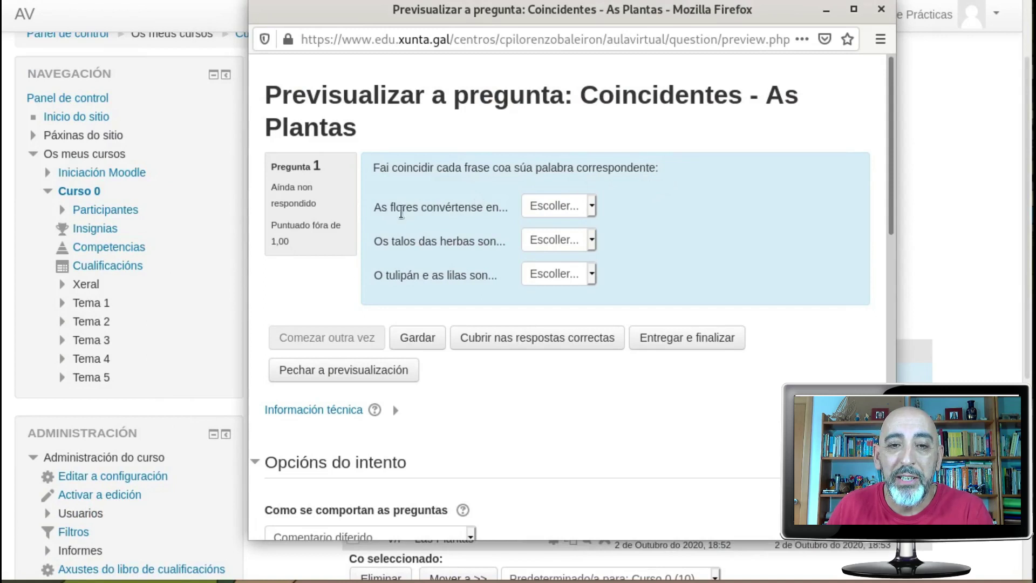
left_click(573, 205)
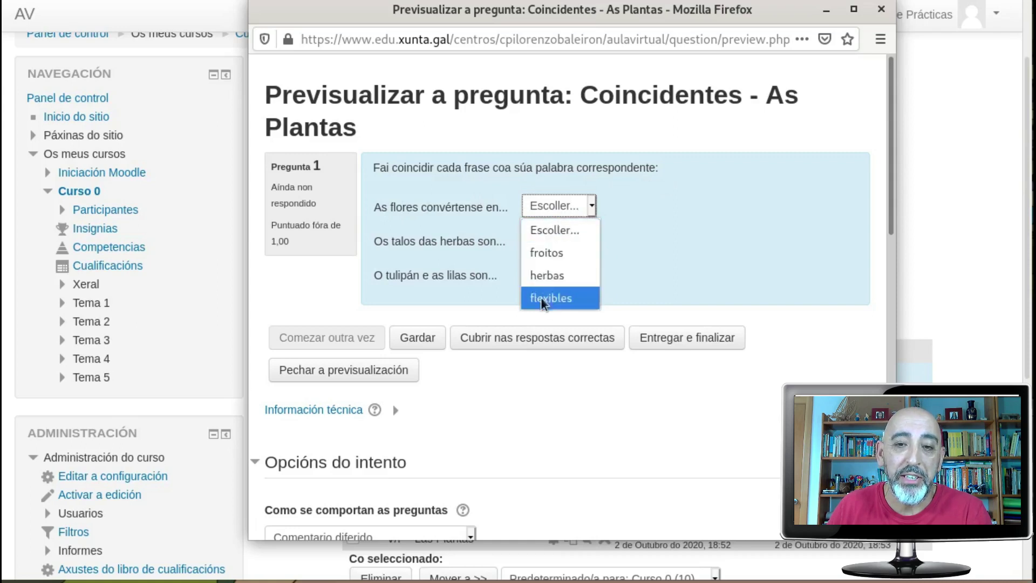
left_click(546, 275)
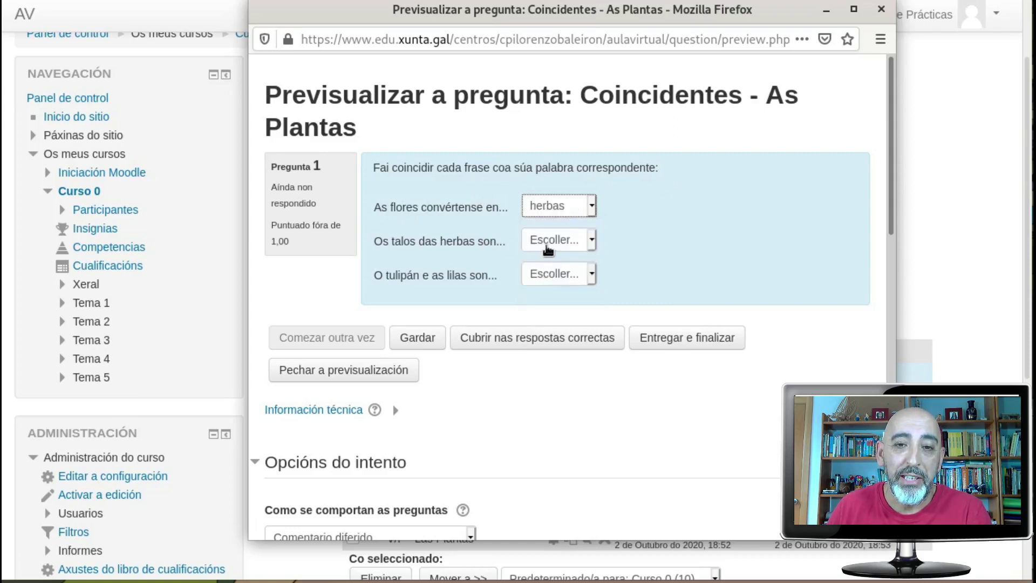
left_click(549, 246)
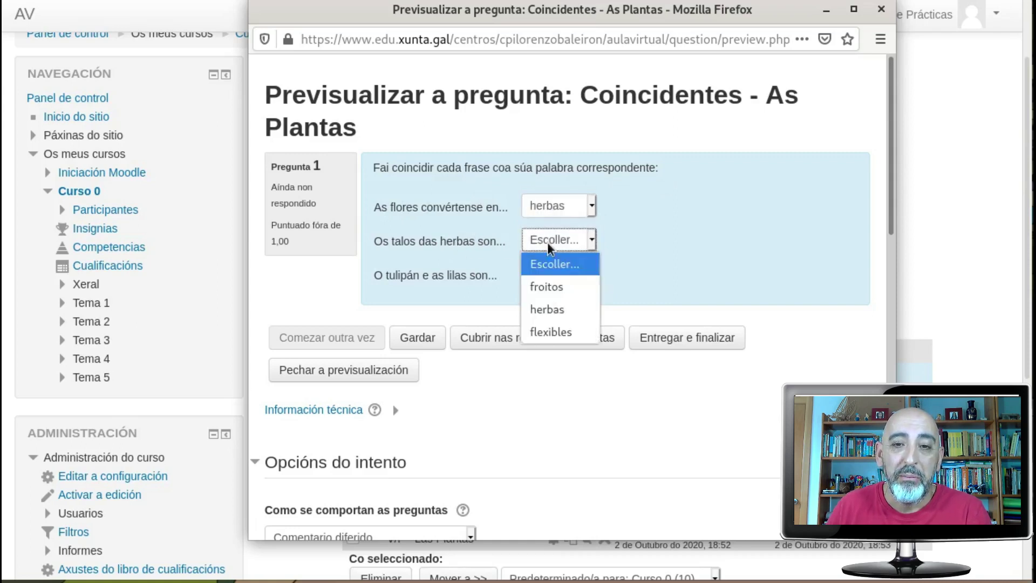
left_click(546, 287)
left_click(558, 276)
left_click(550, 366)
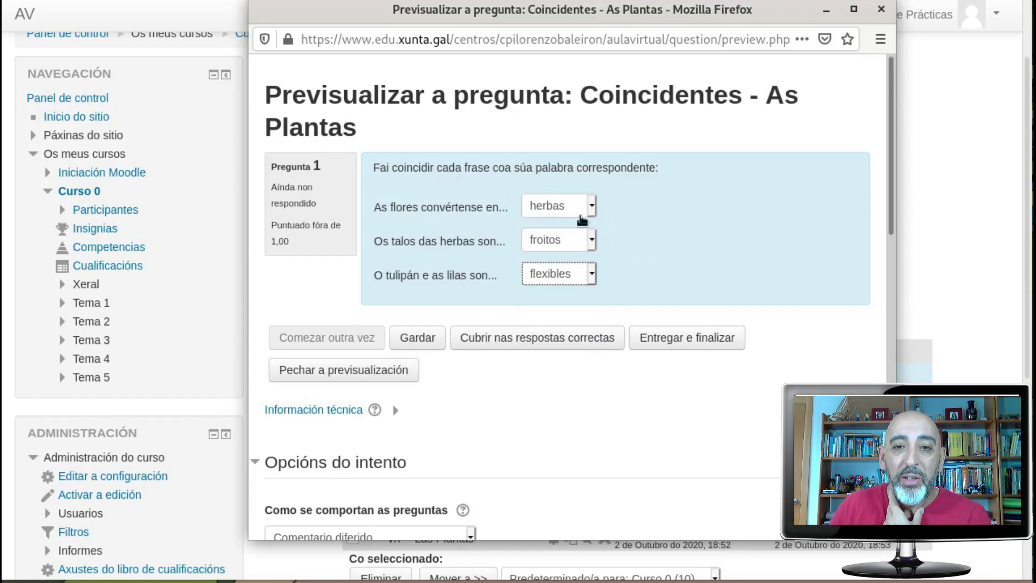
left_click(666, 339)
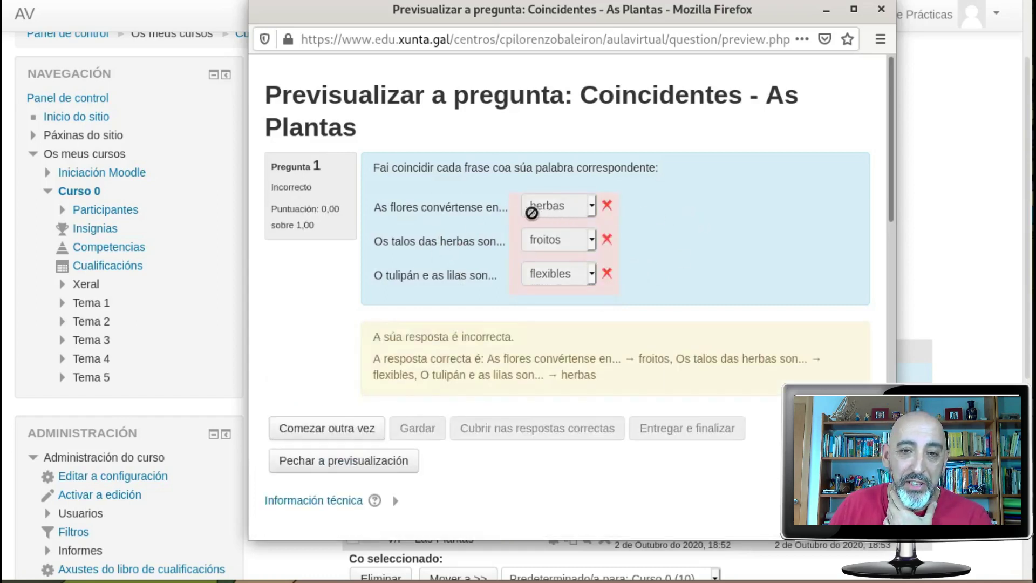
- Restart the preview and submit it with herbas for the tulip and lilacs, froitos for the flowers and flexibles for the stems
left_click(352, 432)
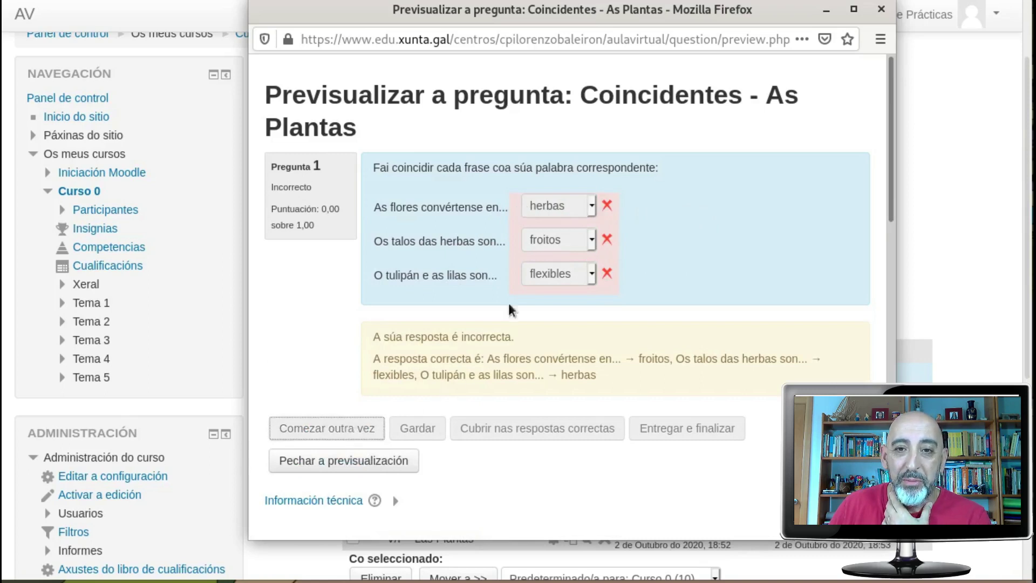
left_click(577, 211)
left_click(562, 253)
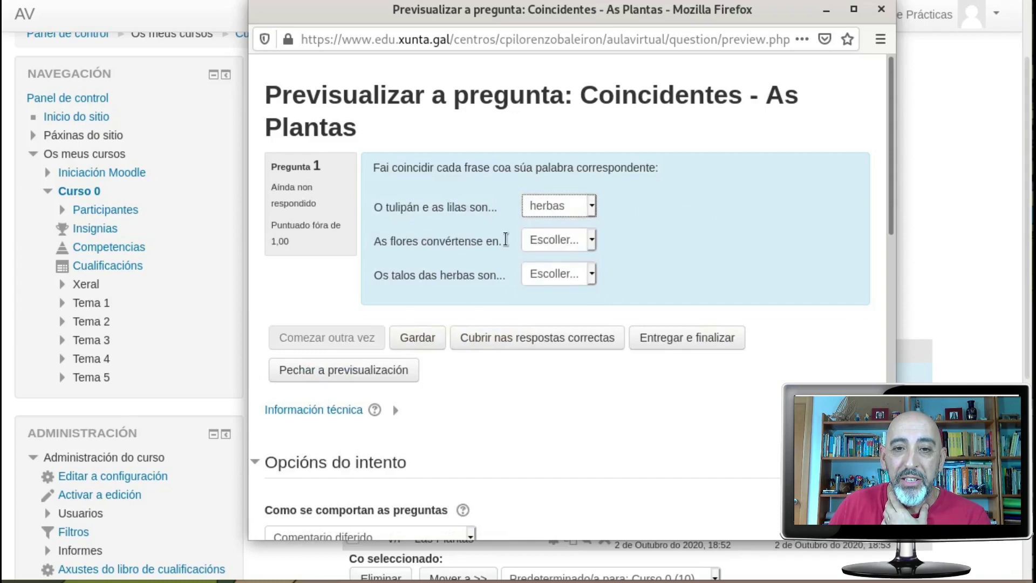
left_click(561, 241)
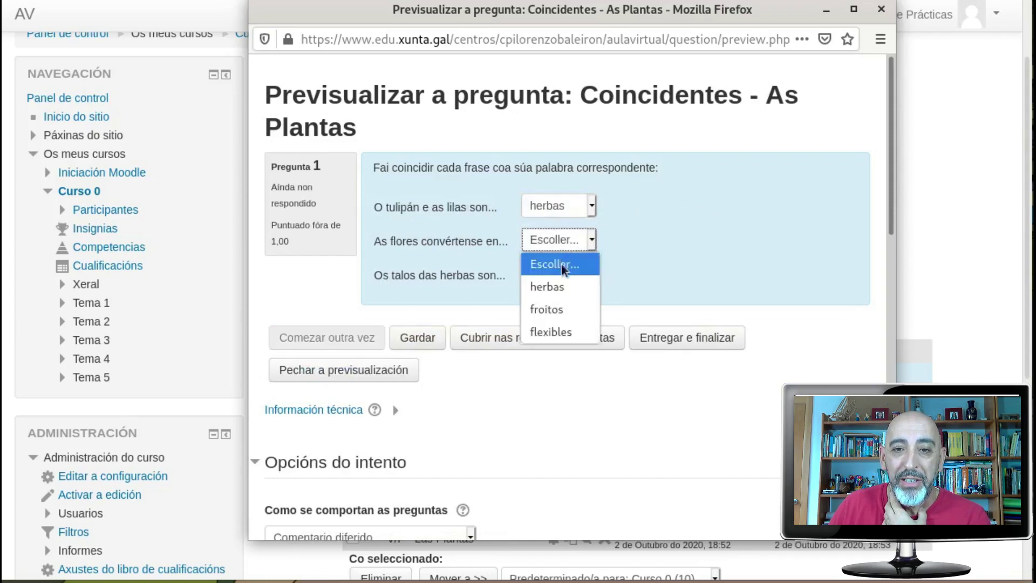
left_click(558, 315)
left_click(569, 275)
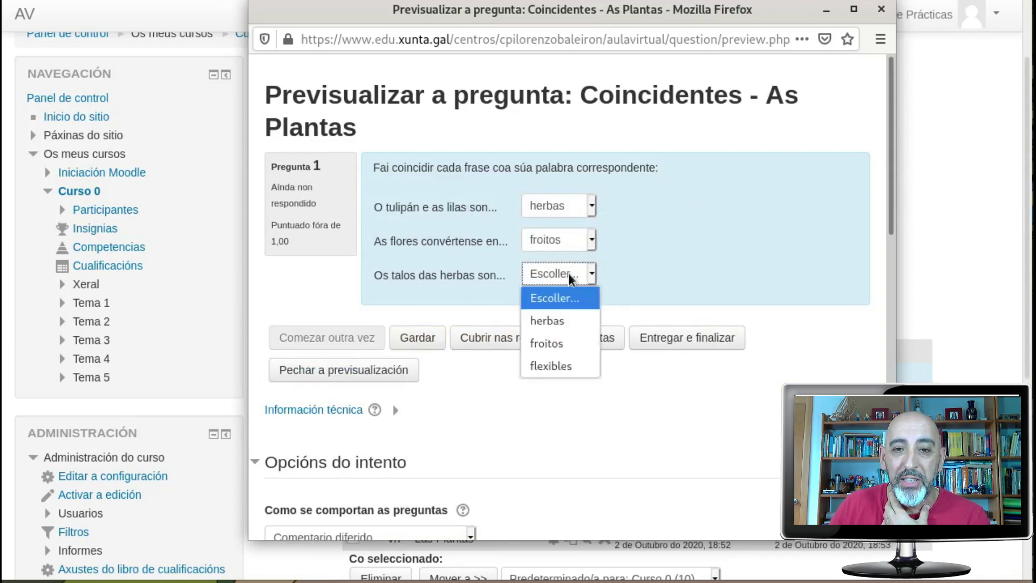
left_click(550, 366)
left_click(687, 338)
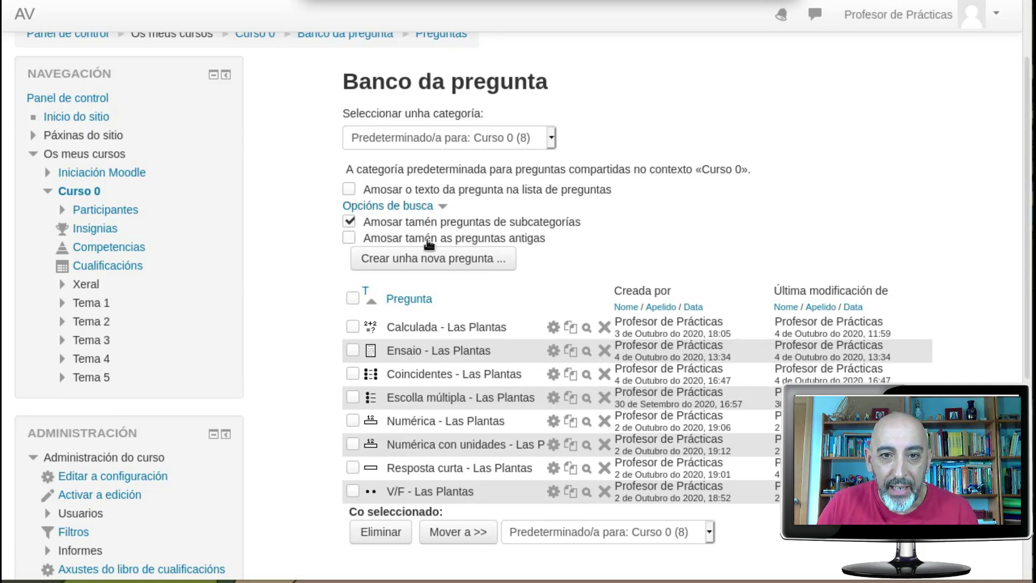
- Create a new question of the type Respostas incorporadas (Cloze) in the Curso 0 question bank
left_click(425, 259)
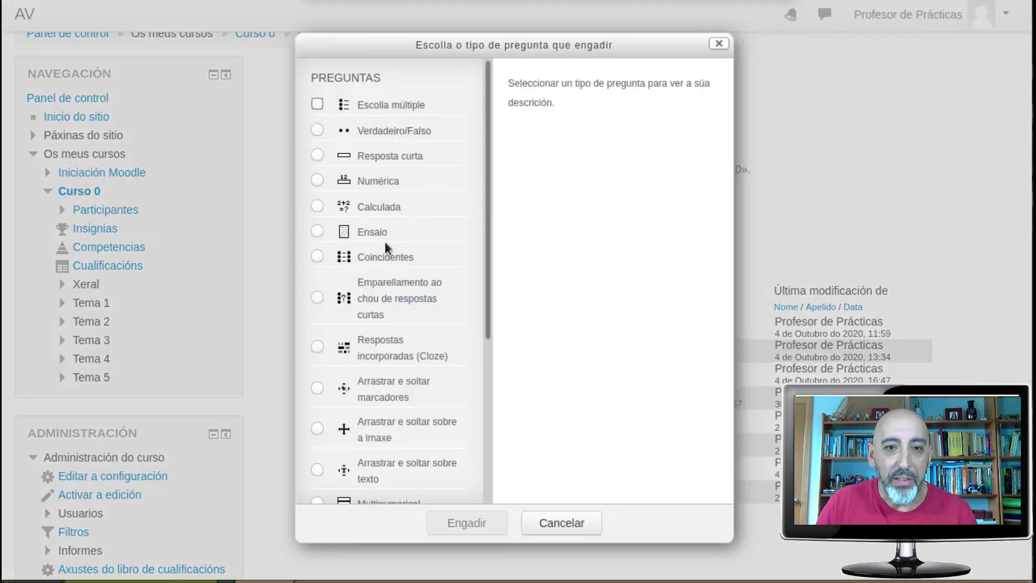
left_click(322, 349)
left_click(467, 522)
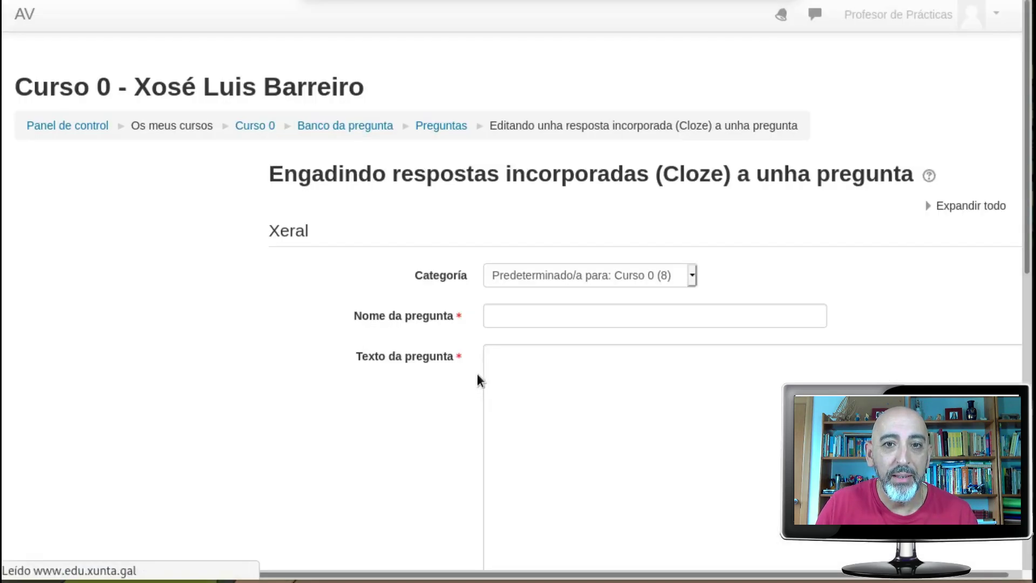
- Name the question "Cloze - Las Plantas" and enter the text from "As plantas son seres vivos: nacen, aliméntanse" through "flores, froitos e sementes."
scroll(499, 265, "down", 3)
left_click(529, 175)
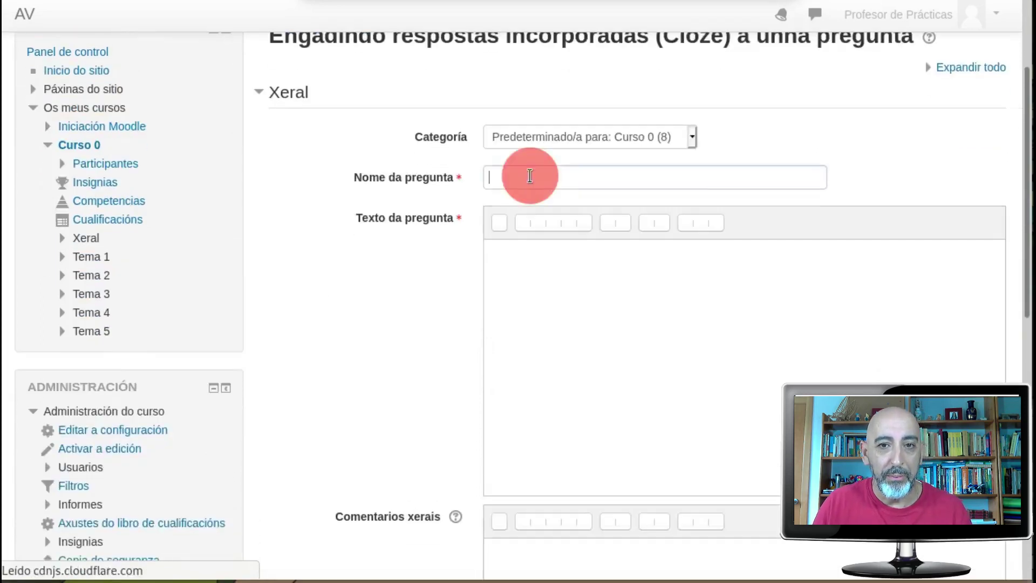
type("Cloze - Las Plantas")
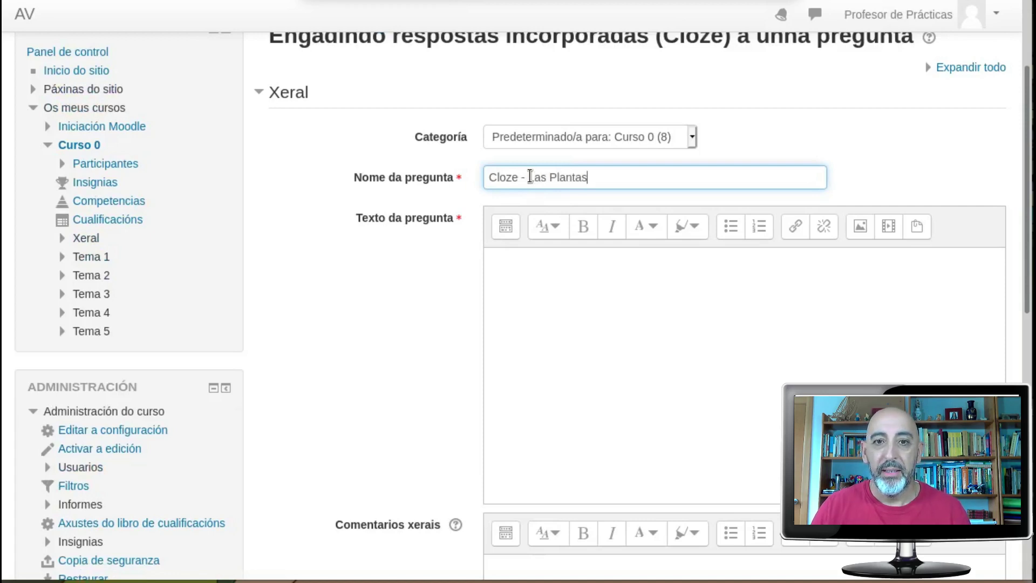
left_click(564, 351)
type("As plantas son seres vivos: nacen, aliméntanse, crecen, respiran, reprodúcense, envellecen e morren. Para levar a cabo estas funcións, a maioría das plantas desenvolveron un organismo composto de raíces, tallo e follas. Ademais, moitas delas teñen flores, froitos e sementes.")
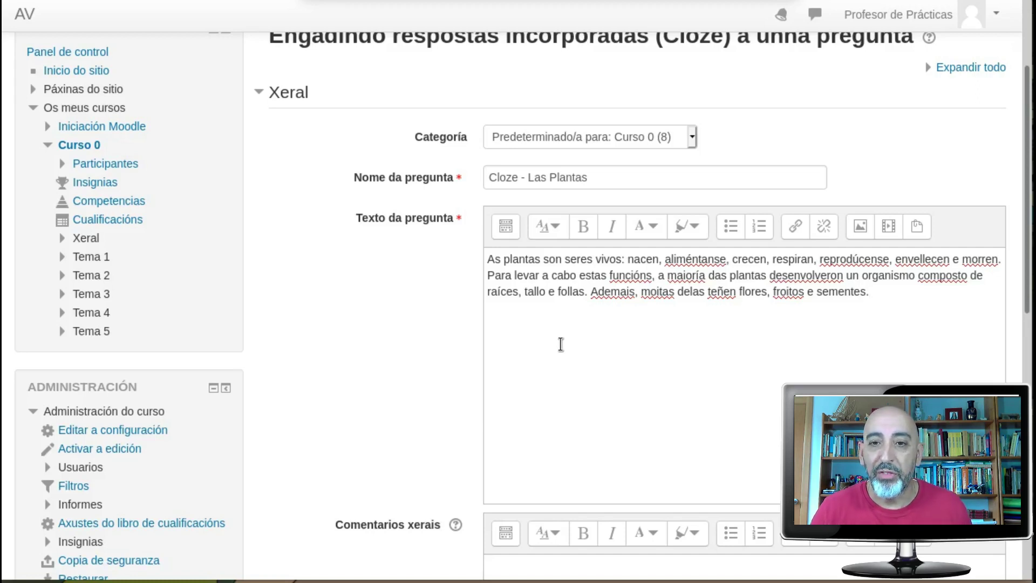
- Open the Cloze editor for the word "vivos" in the first sentence of the question text
scroll(335, 279, "down", 2)
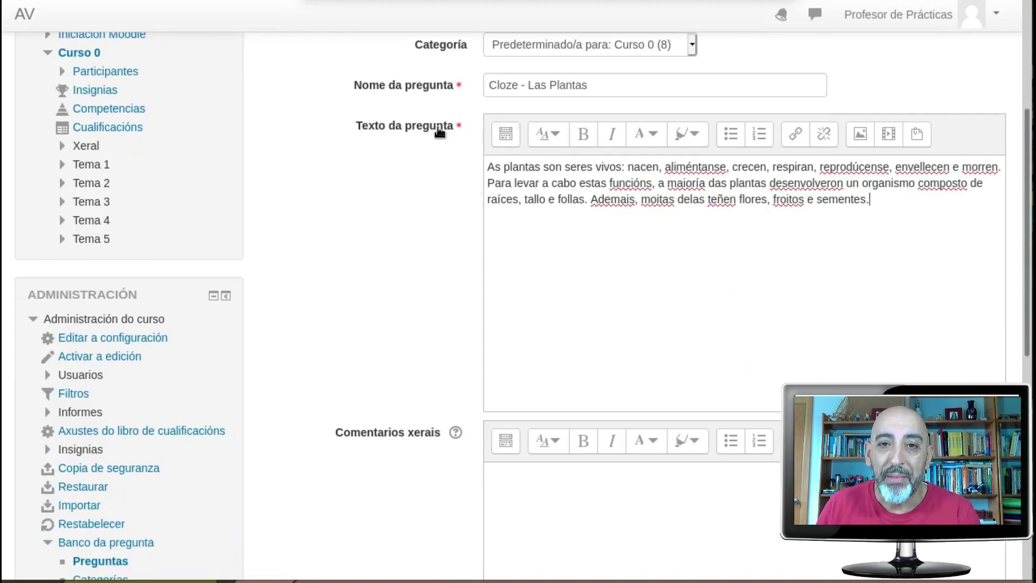
left_click(506, 135)
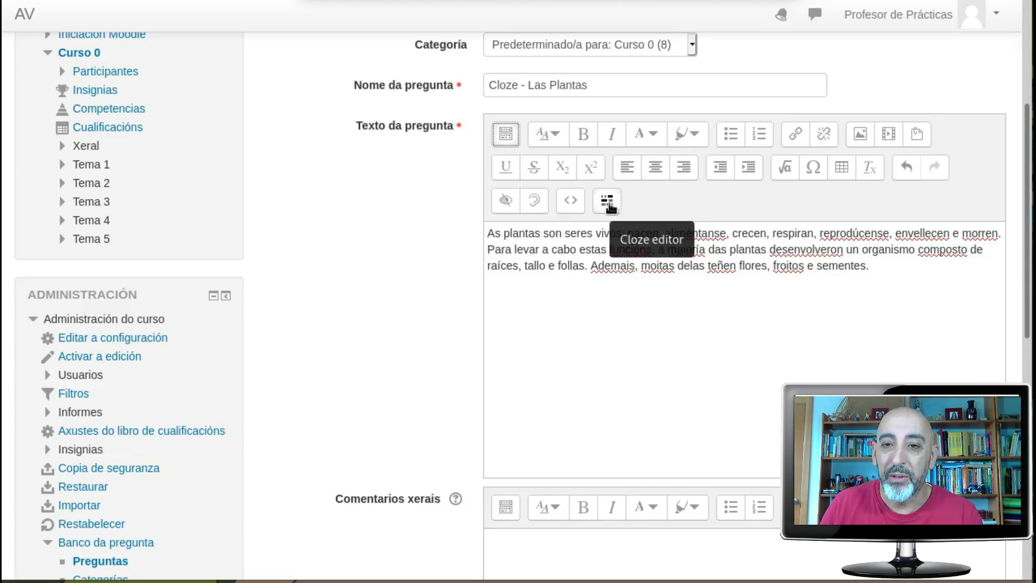
scroll(548, 234, "down", 3)
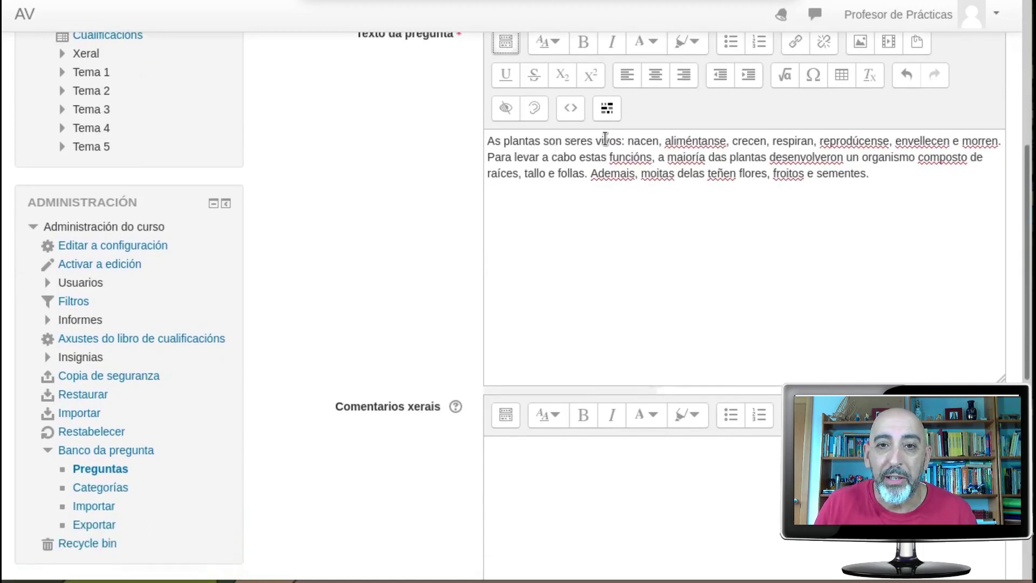
double_click(607, 141)
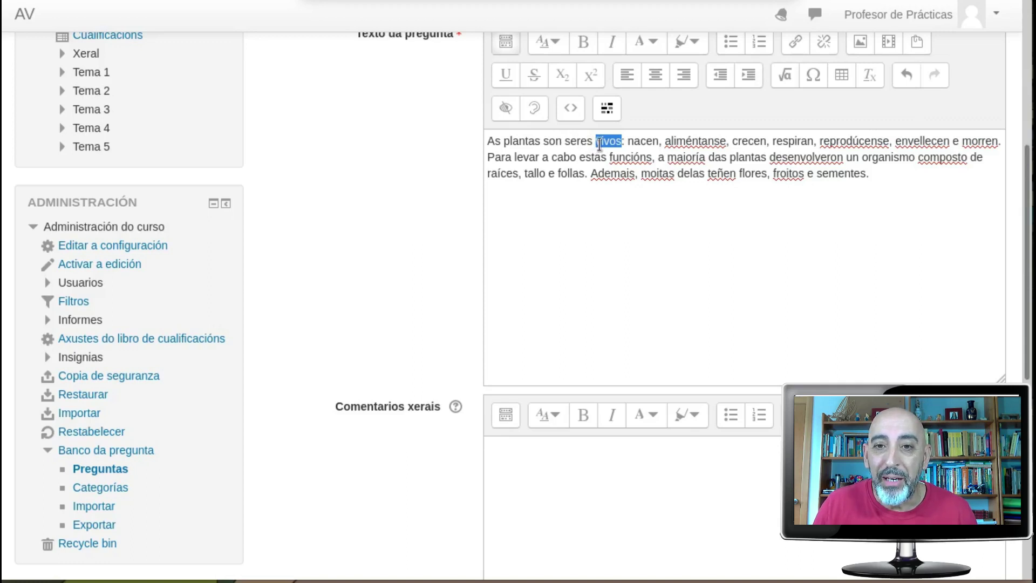
left_click(571, 141)
double_click(610, 142)
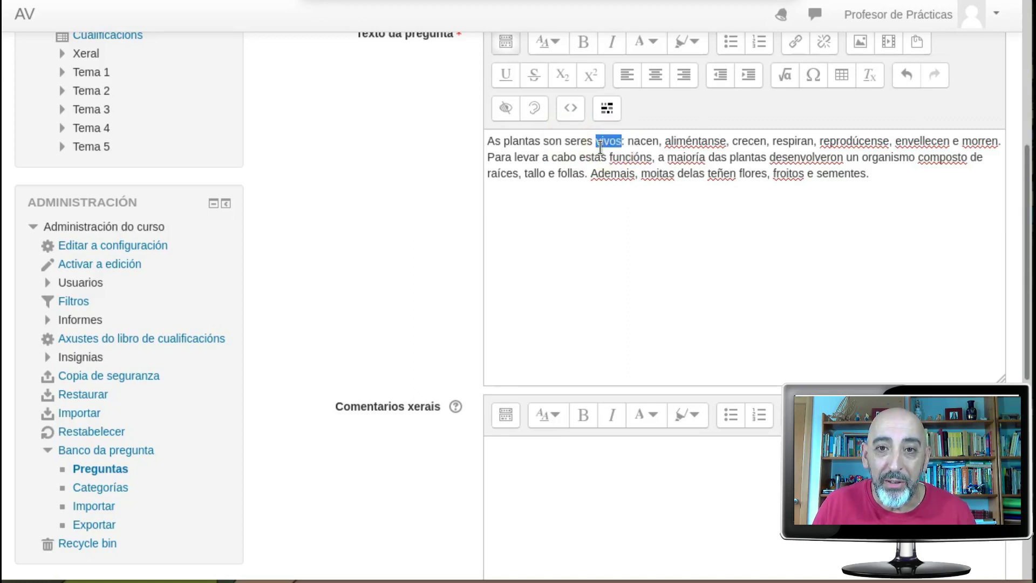
left_click(608, 111)
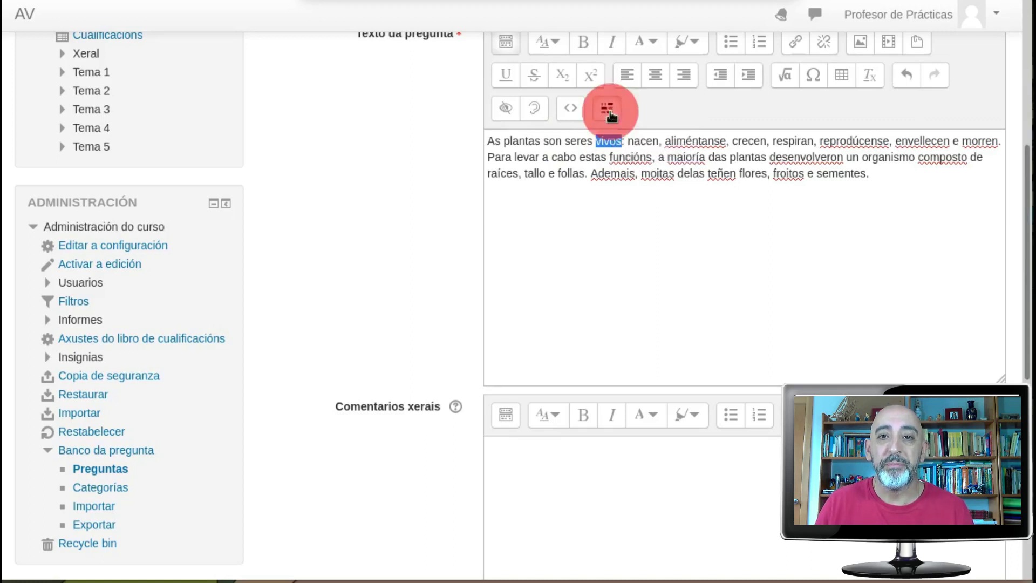
left_click_drag(528, 122, 561, 60)
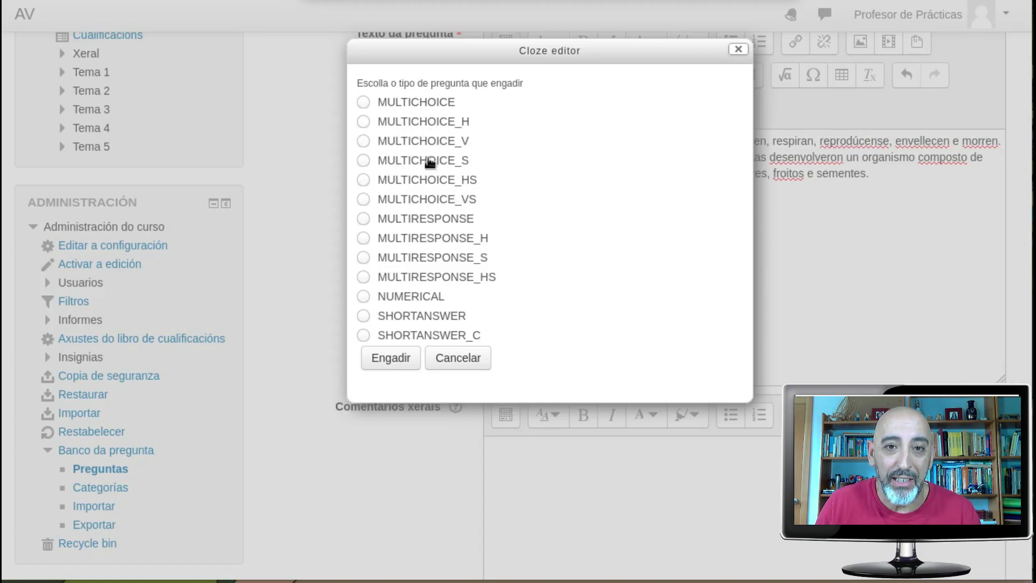
- Compare the SHORTANSWER and SHORTANSWER_C descriptions and choose SHORTANSWER as the gap type for "vivos"
left_click(365, 318)
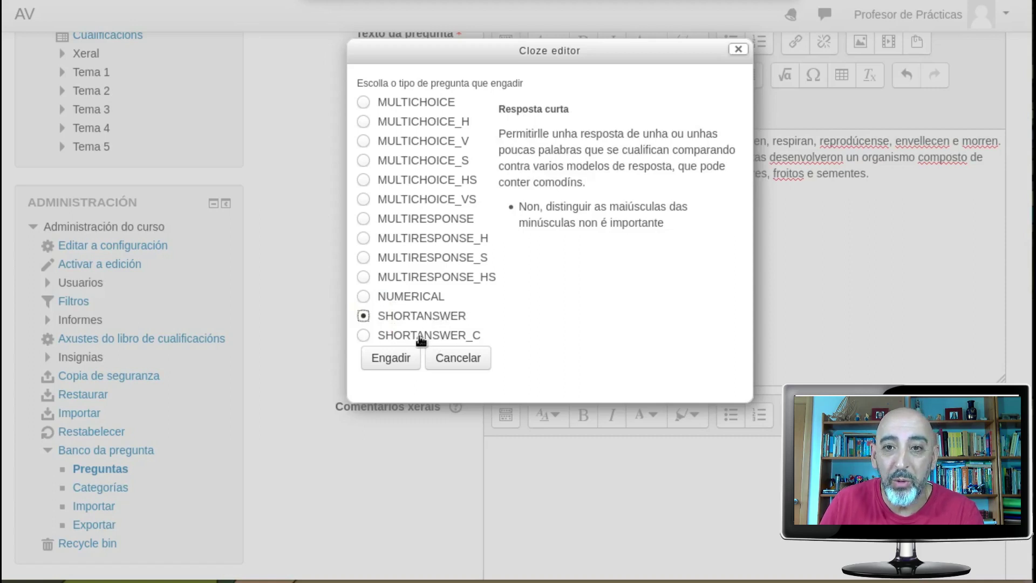
left_click(419, 337)
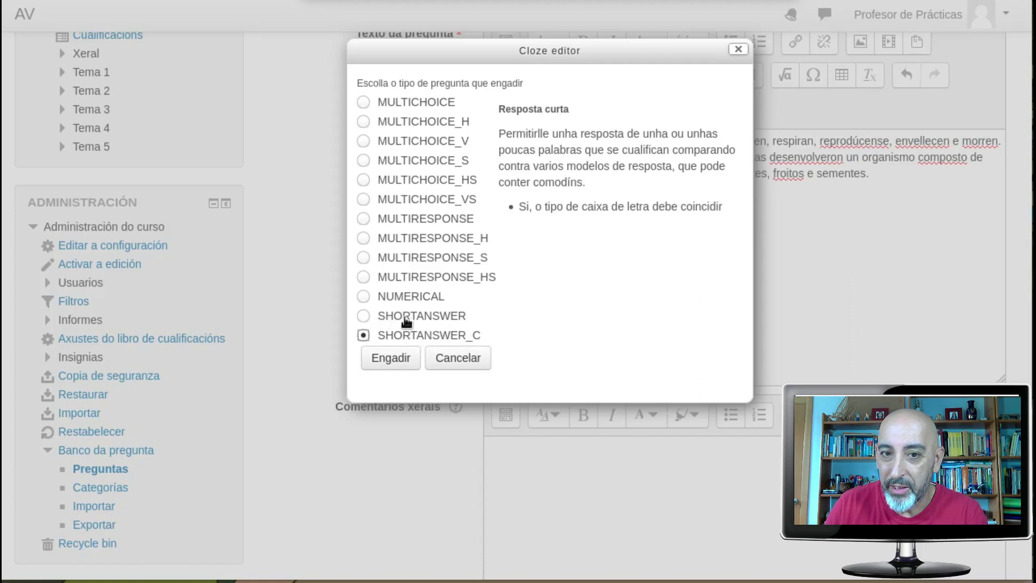
left_click(362, 317)
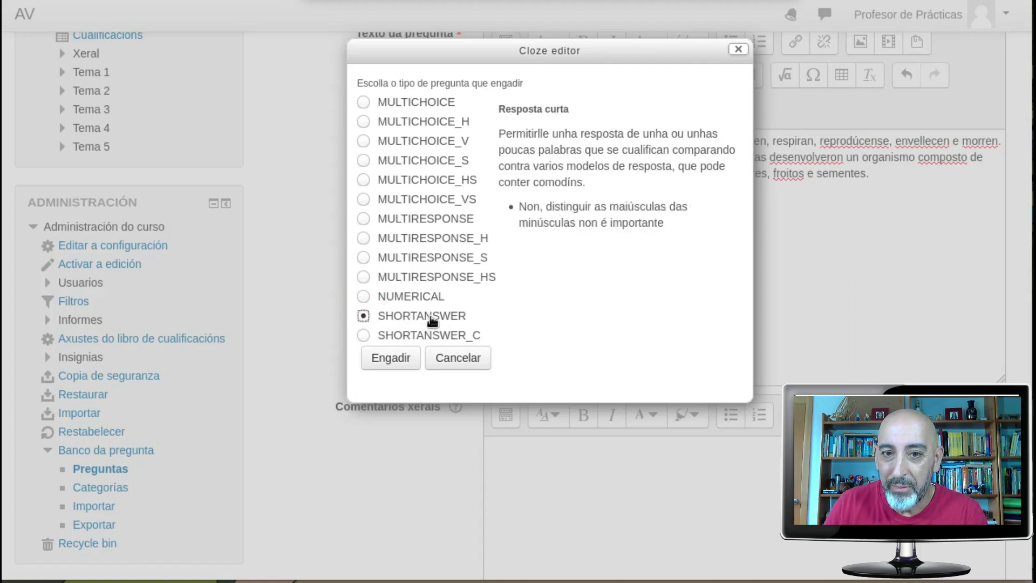
- Add the SHORTANSWER gap with the answer "vivos" at 100% and the comment "Perfecto!", and insert it into the question text
left_click(392, 362)
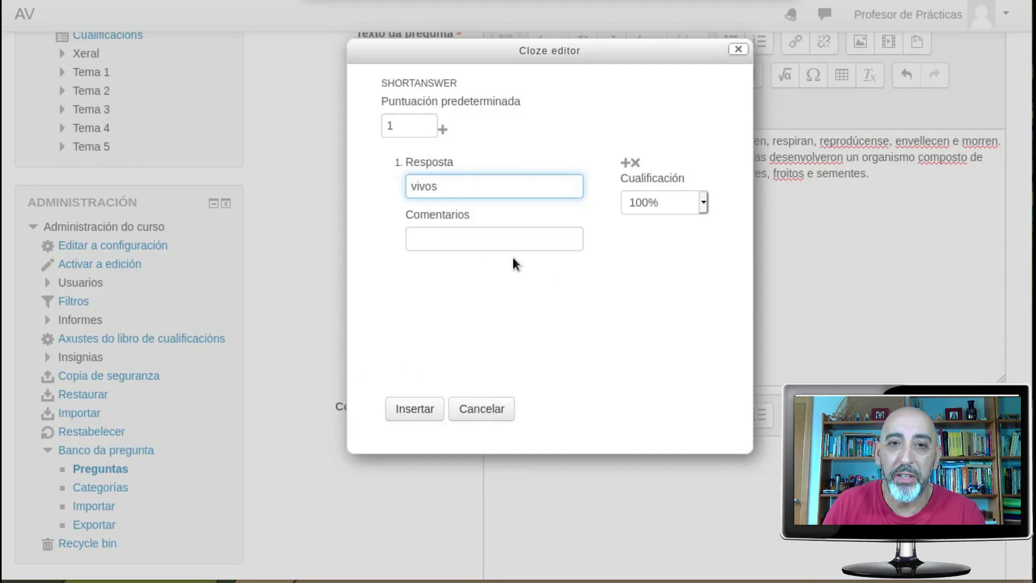
left_click(442, 127)
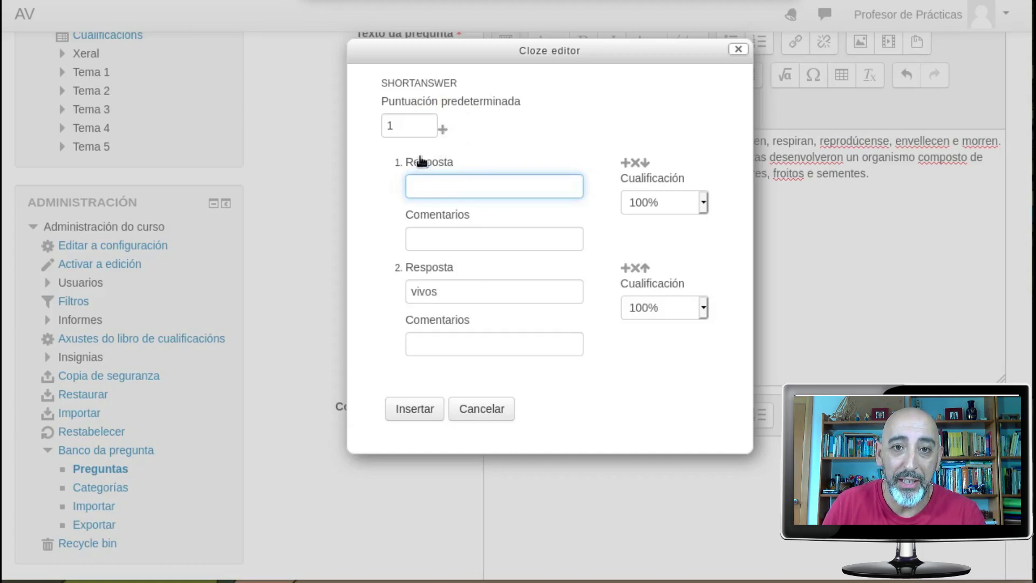
left_click(636, 162)
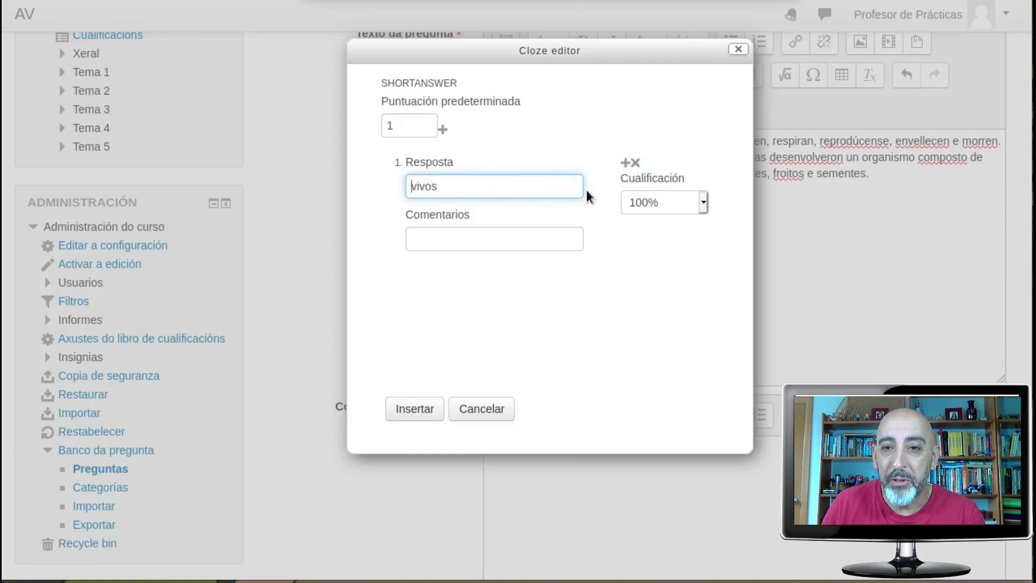
left_click(443, 241)
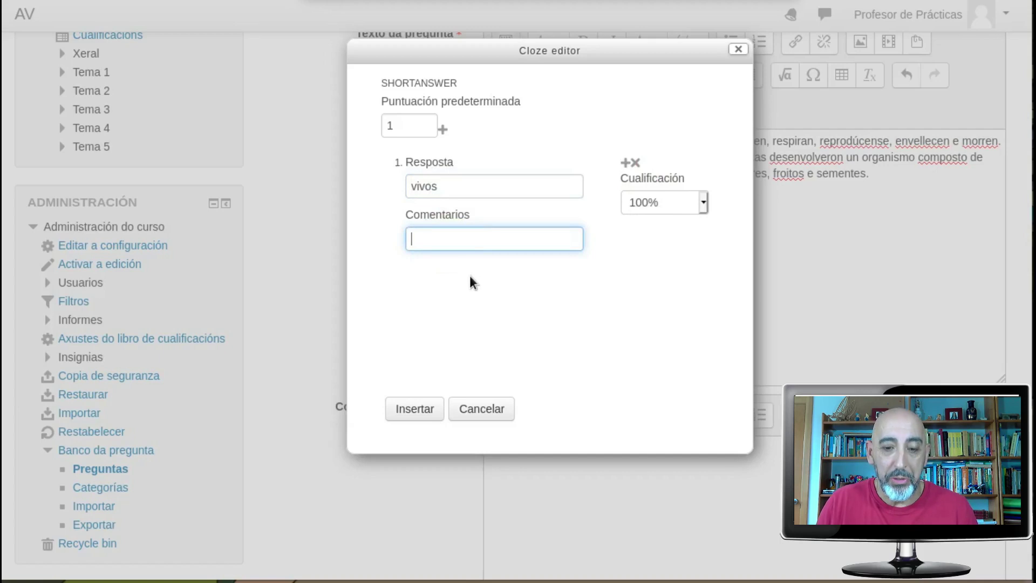
type("Per")
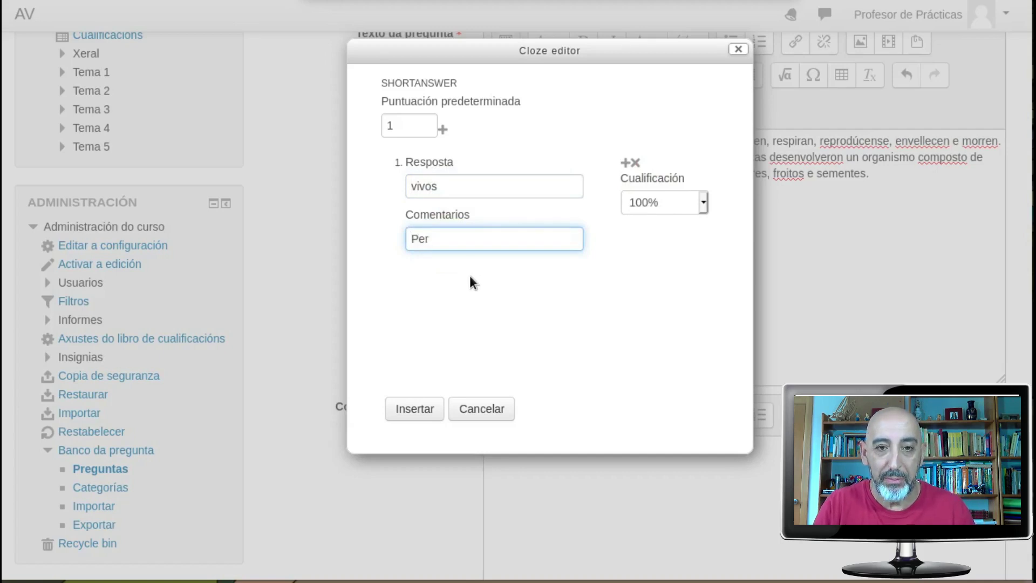
type("fecto!")
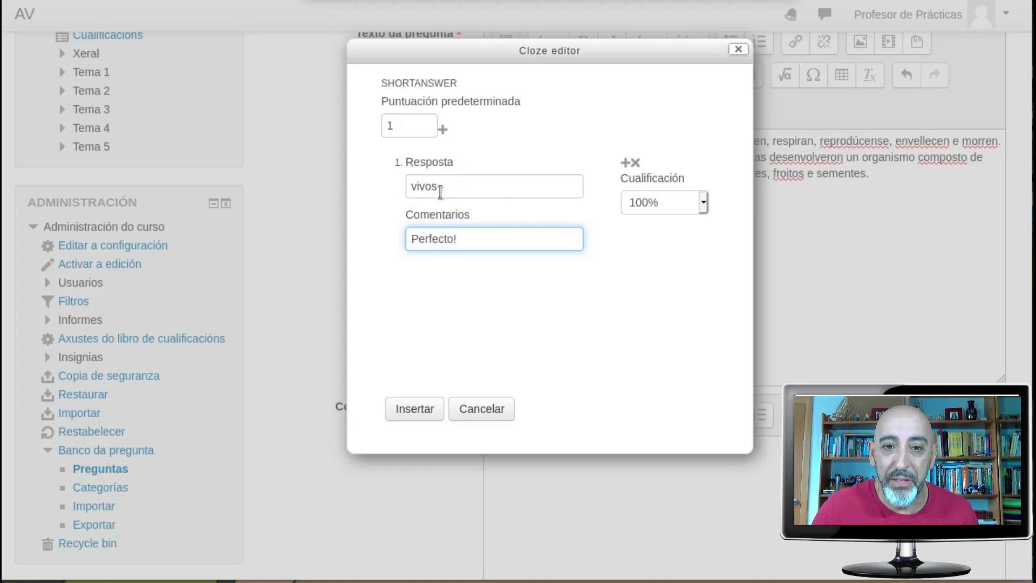
left_click(413, 408)
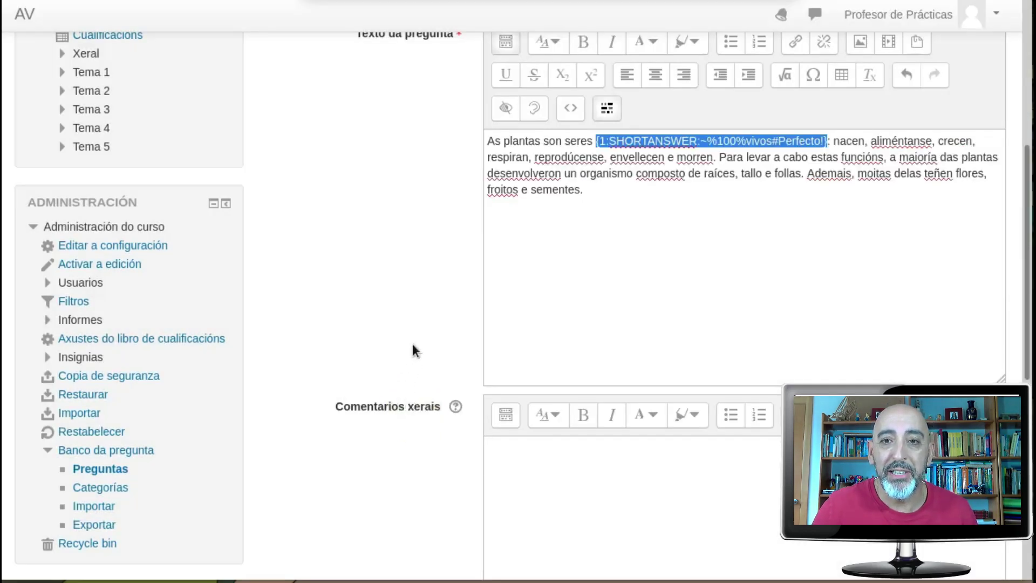
left_click(726, 157)
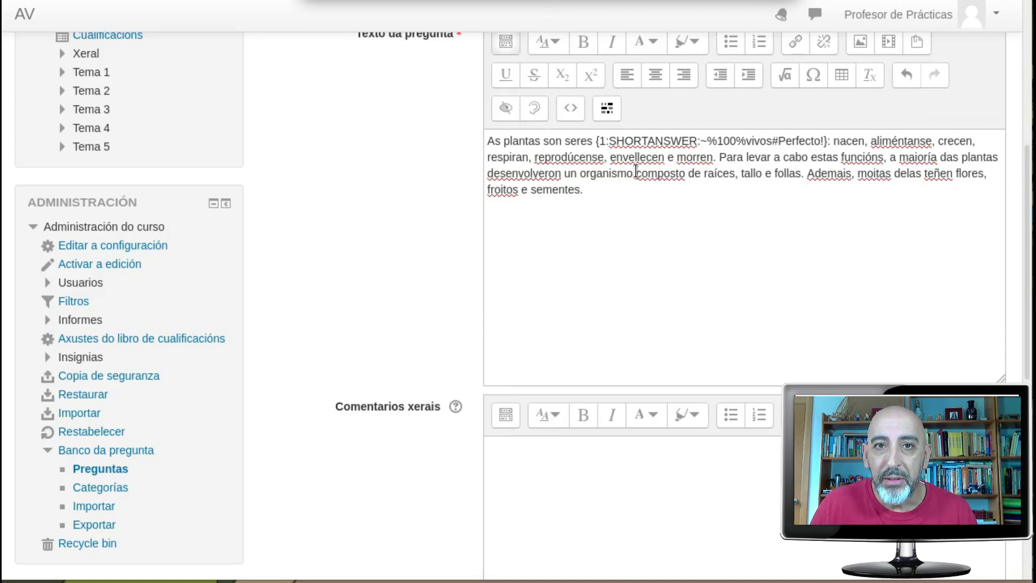
- Start a MULTICHOICE_V gap for the word "follas" and give its correct answer the comment "Perfecto!"
double_click(788, 174)
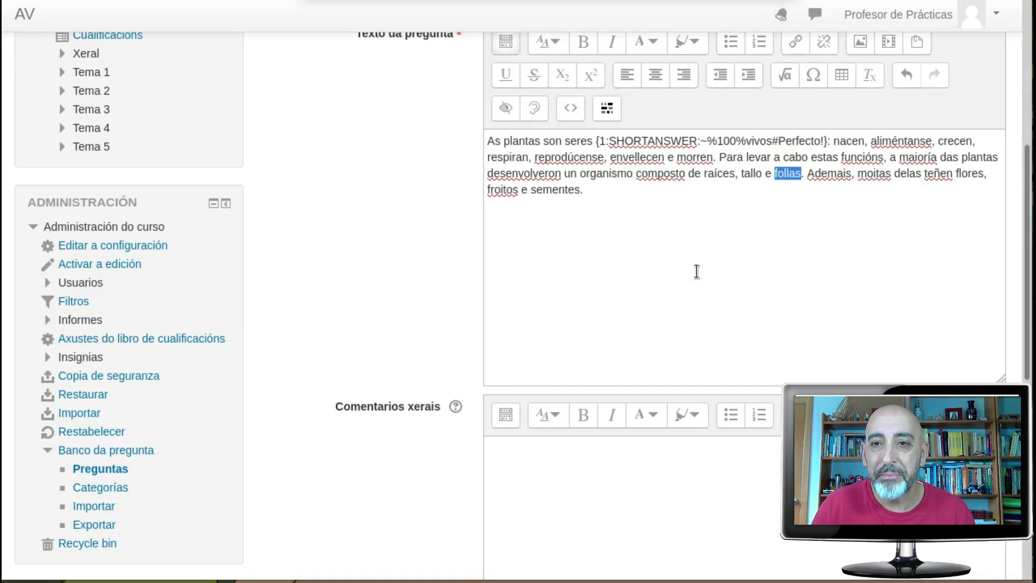
left_click(608, 109)
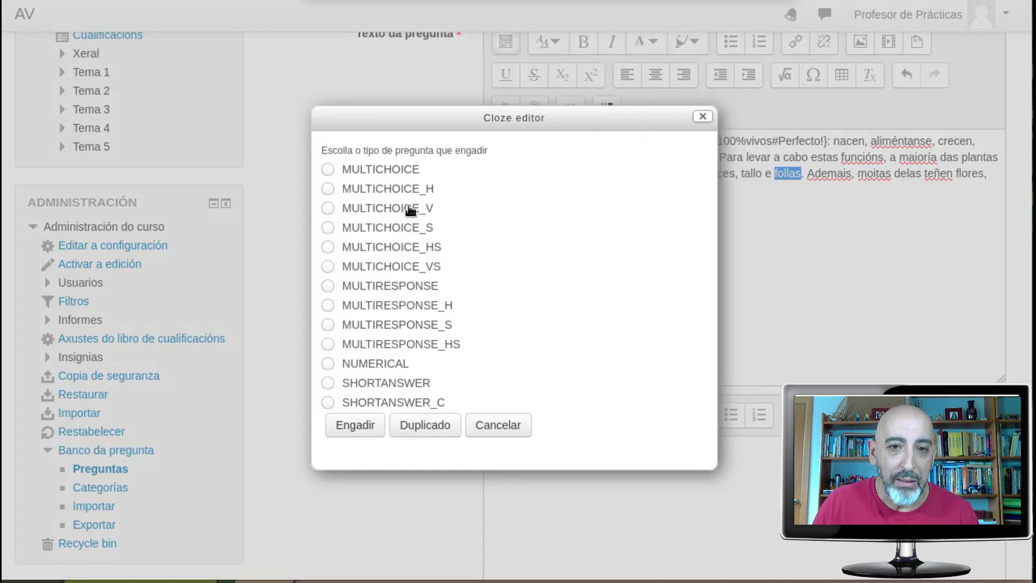
left_click(330, 208)
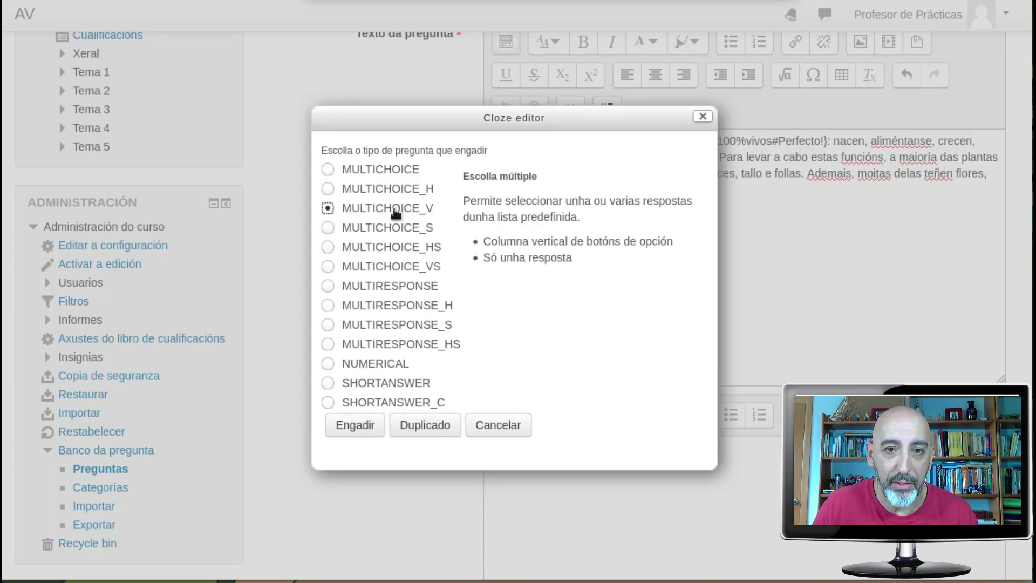
left_click(355, 426)
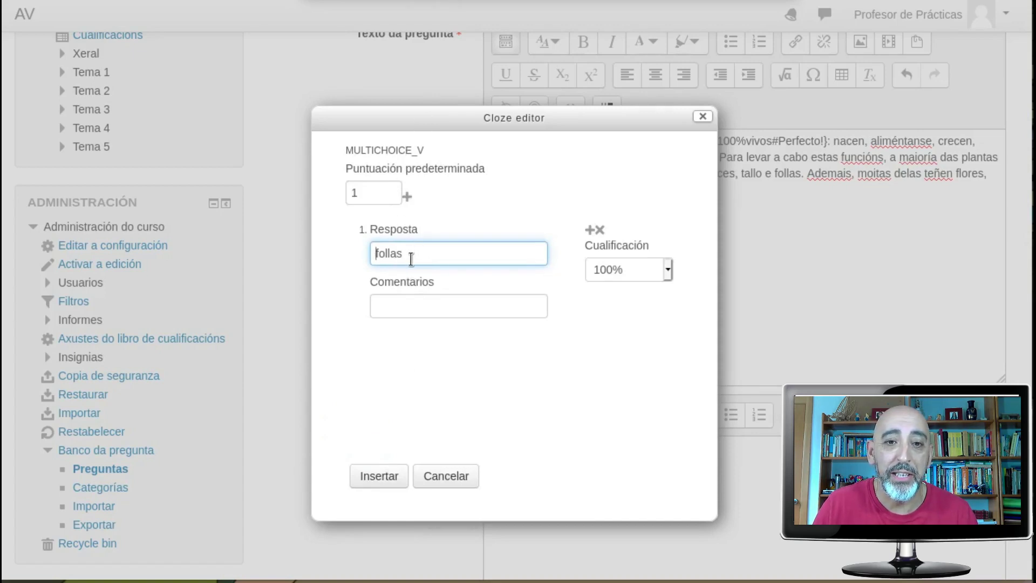
left_click(411, 303)
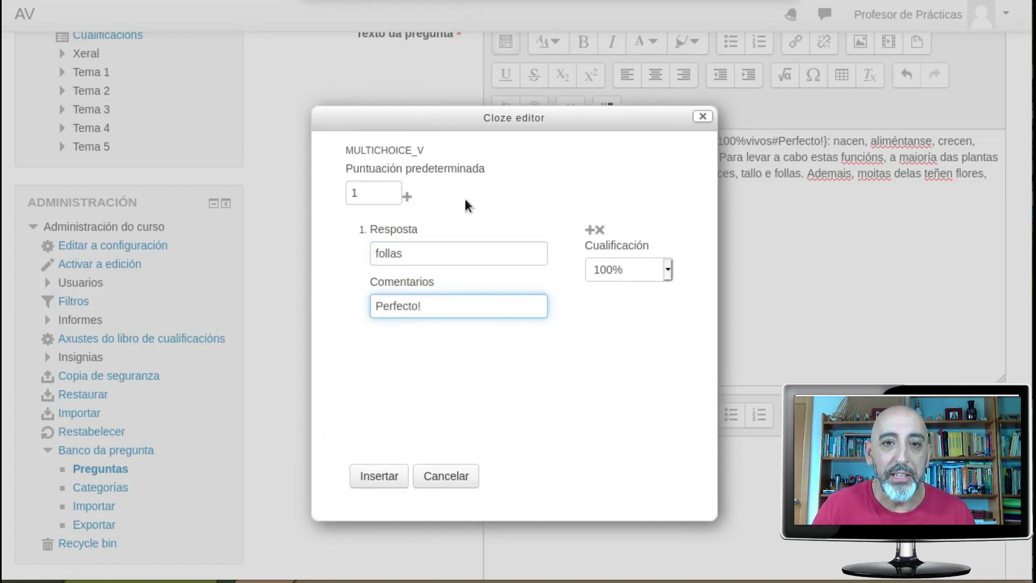
- Add the answer option "bichos" to the "follas" gap, graded Incorrecto
left_click(405, 197)
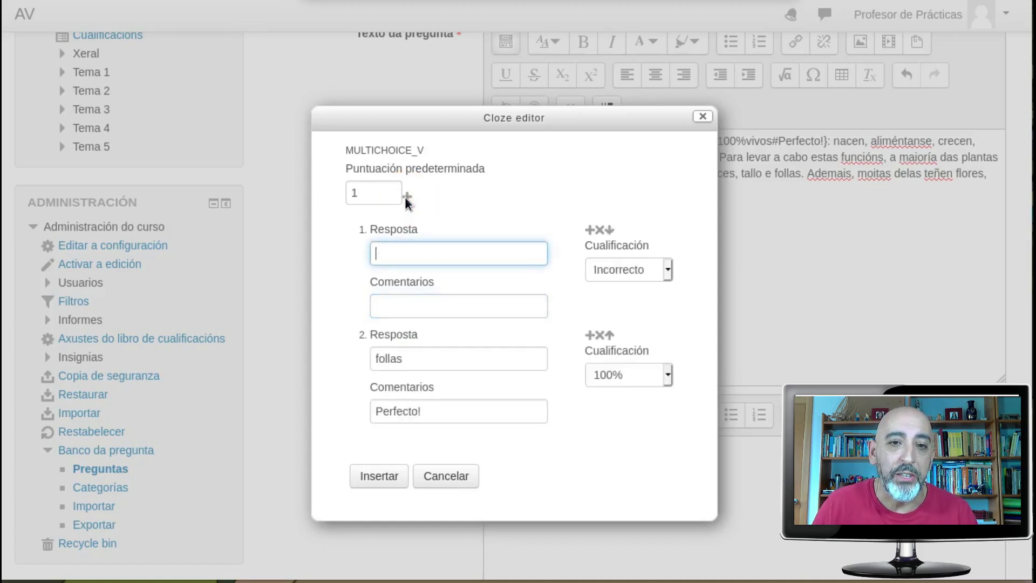
left_click(427, 253)
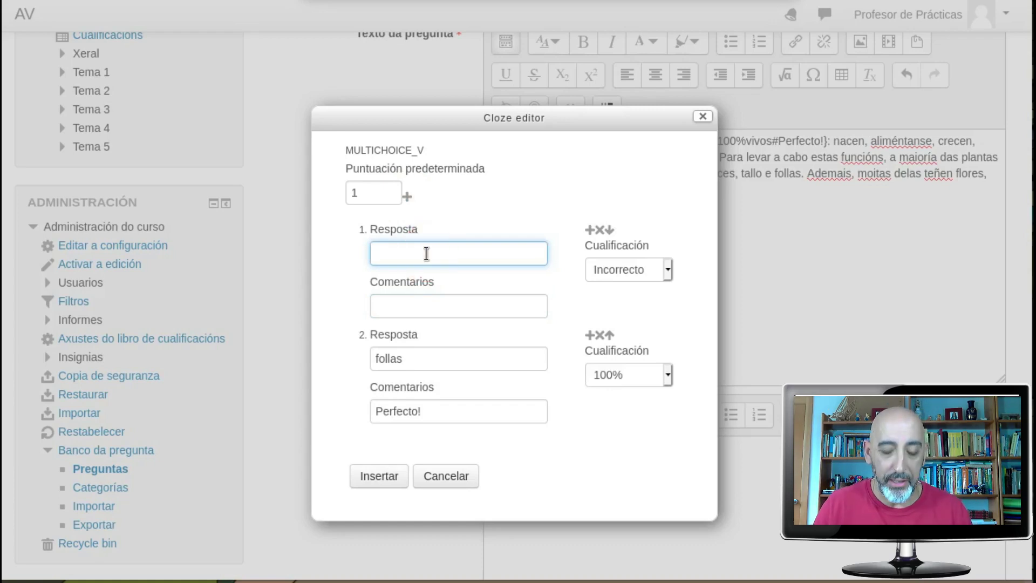
type("bichos")
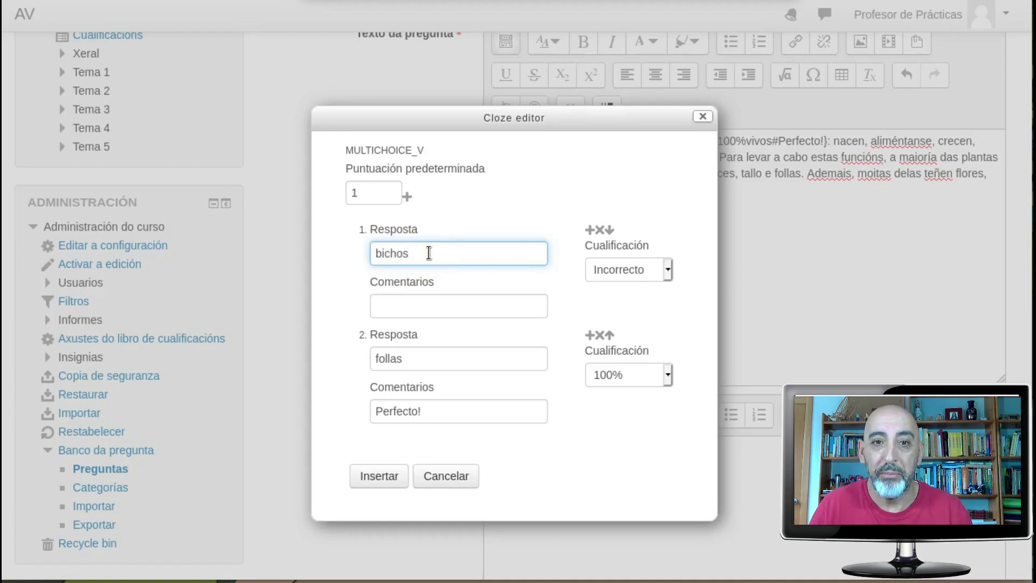
left_click(608, 268)
left_click(607, 268)
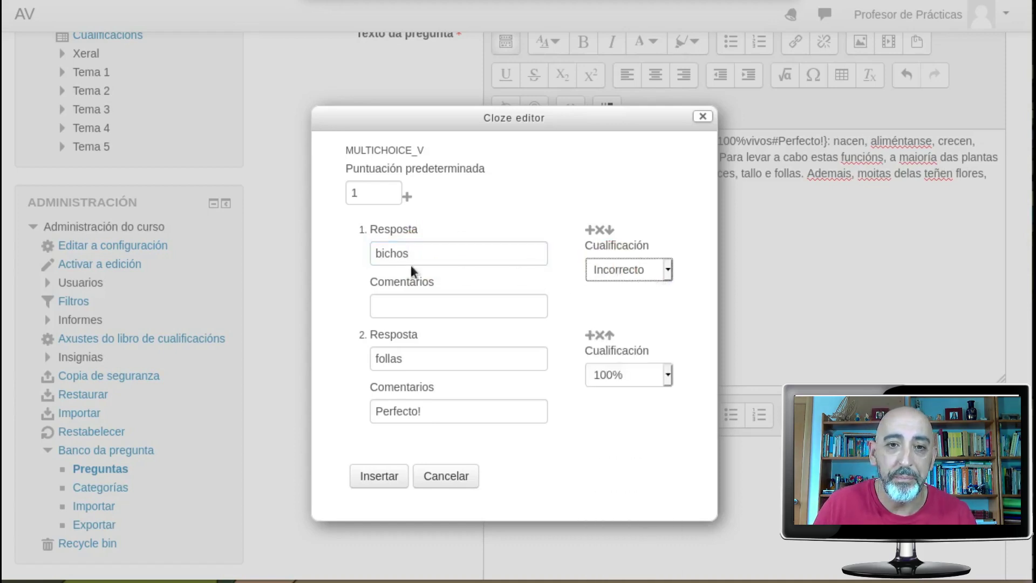
- Add the Incorrecto options "herbas" and "flores" to the "follas" gap and insert it into the question text
left_click(407, 197)
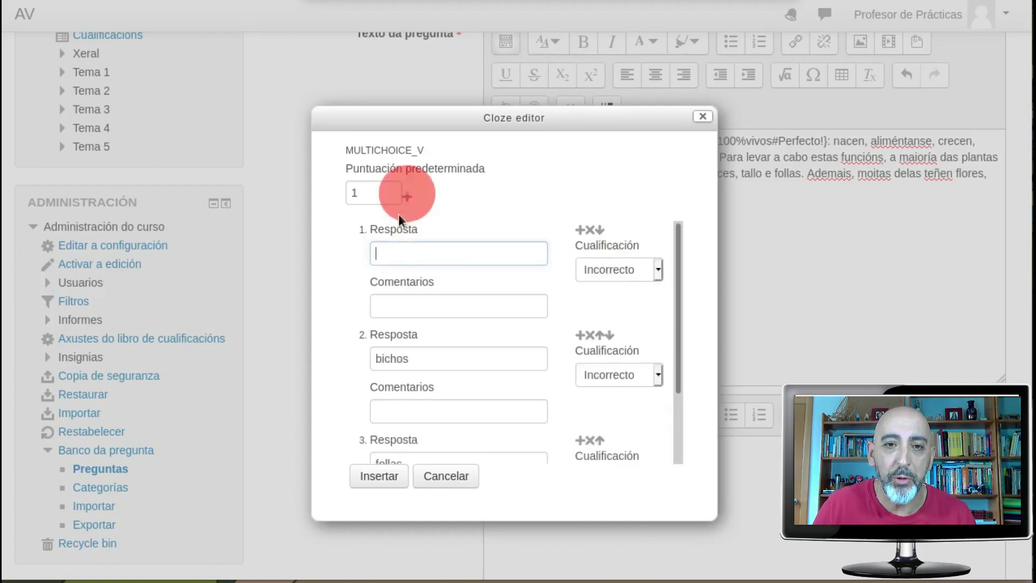
left_click(404, 249)
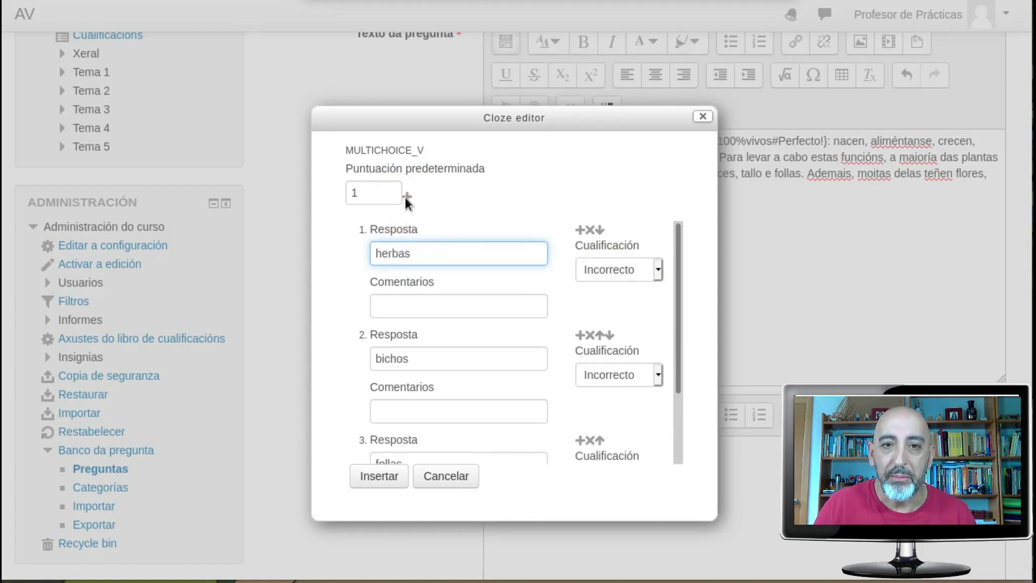
left_click(406, 196)
left_click(408, 255)
type("flores")
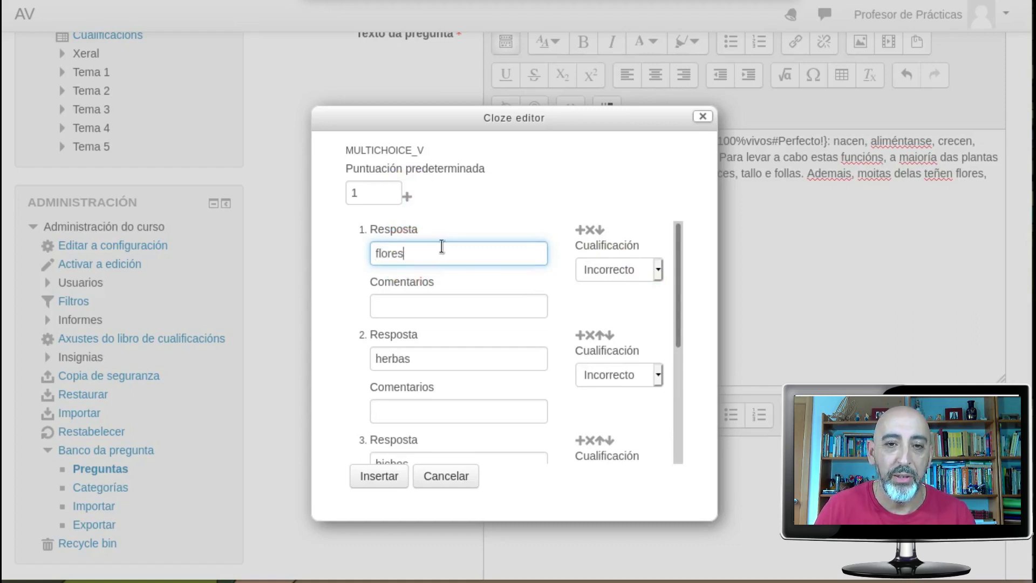
scroll(442, 246, "down", 3)
scroll(441, 289, "down", 1)
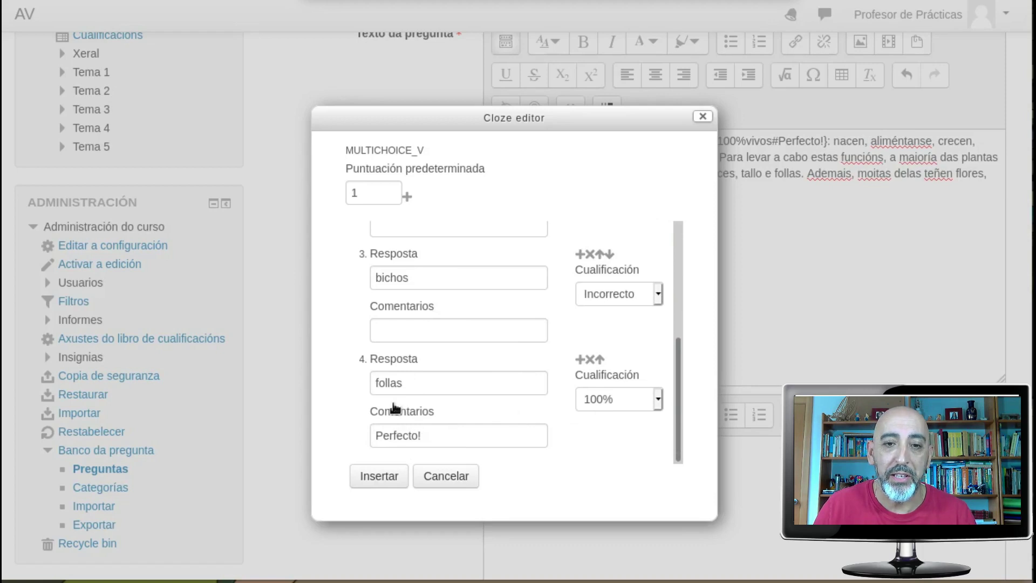
left_click(380, 476)
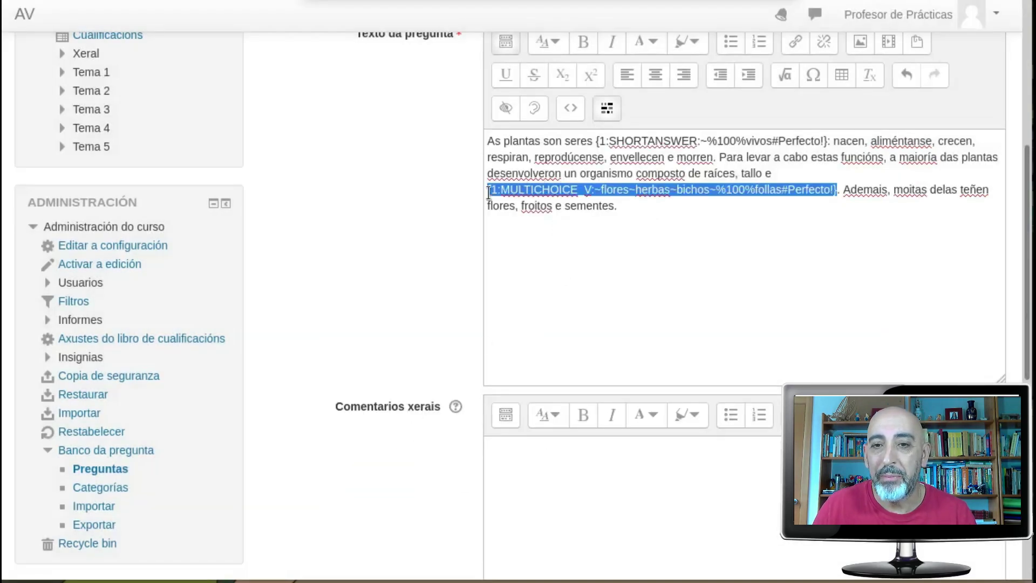
- Save the Cloze question and open the preview of "Cloze - Las Plantas" from the question bank
scroll(347, 289, "down", 8)
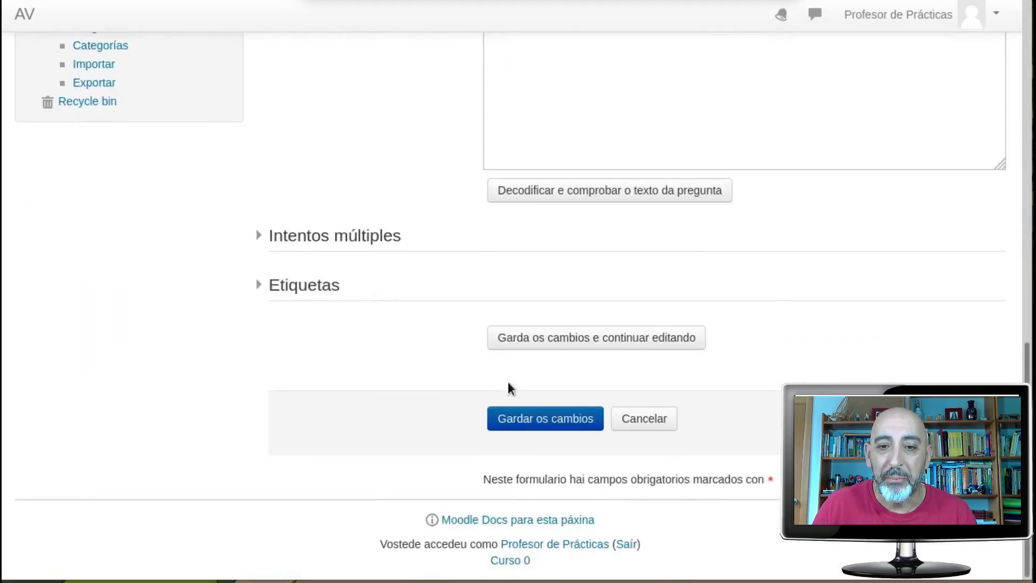
left_click(533, 421)
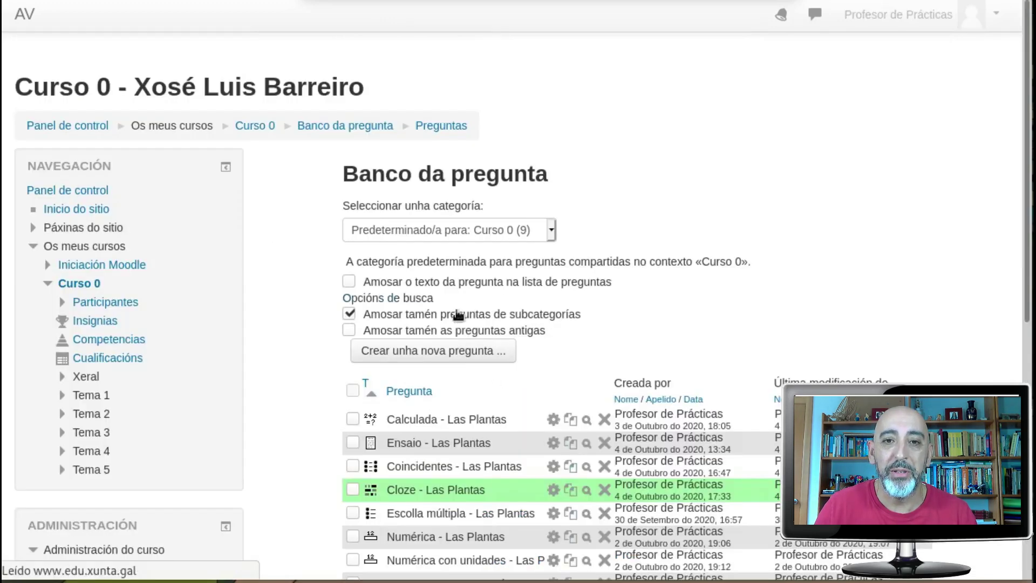
scroll(428, 238, "down", 3)
scroll(429, 236, "down", 1)
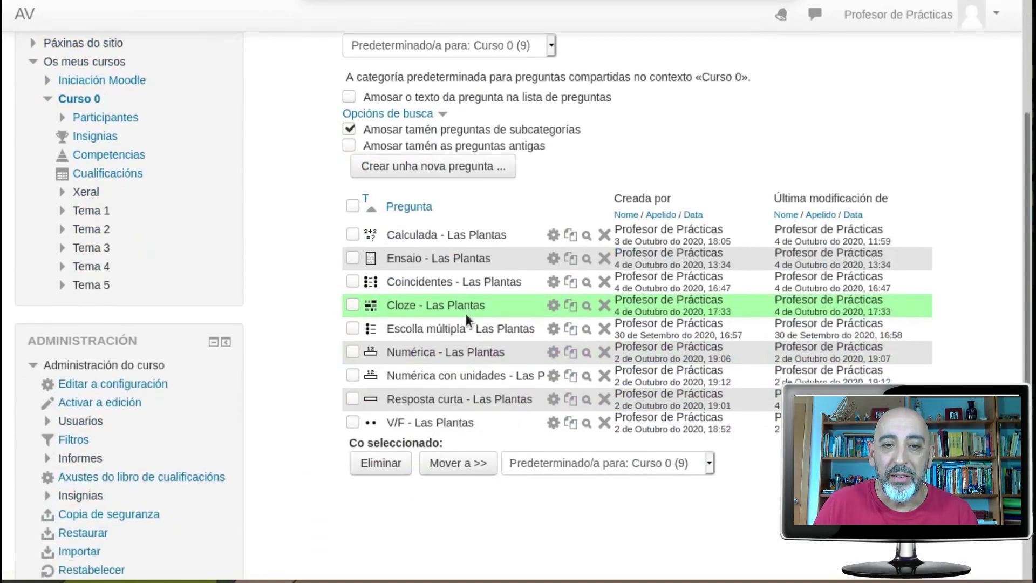
left_click(587, 307)
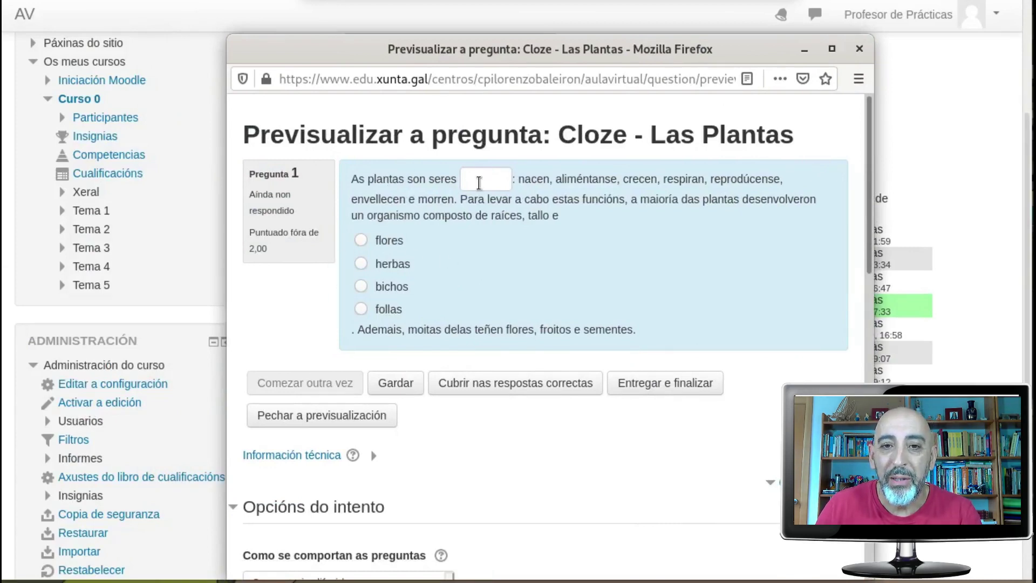
- Answer the preview with "vivos" and "follas", submit and finish it to check the grading, and close the preview
left_click(478, 180)
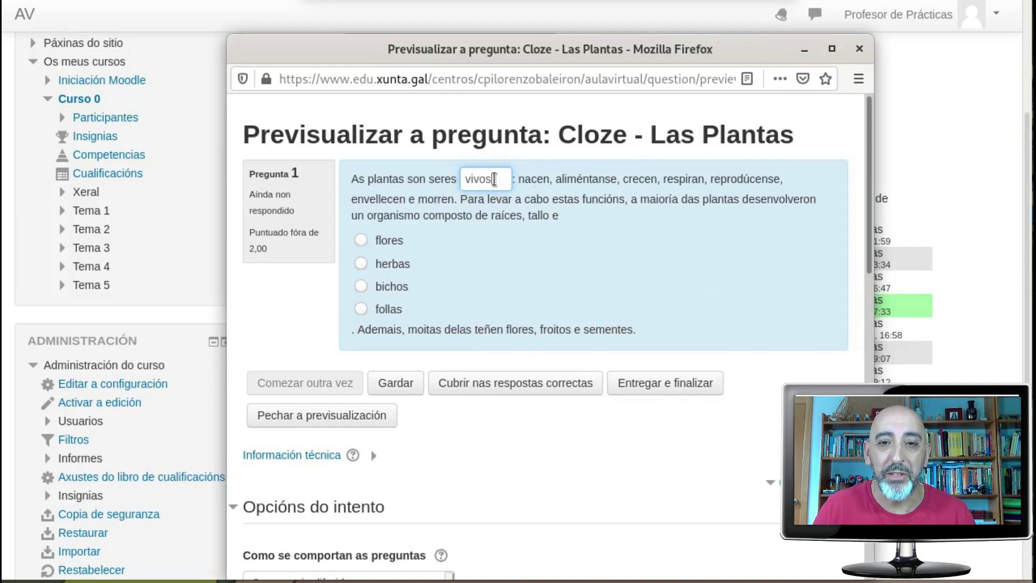
left_click(509, 196)
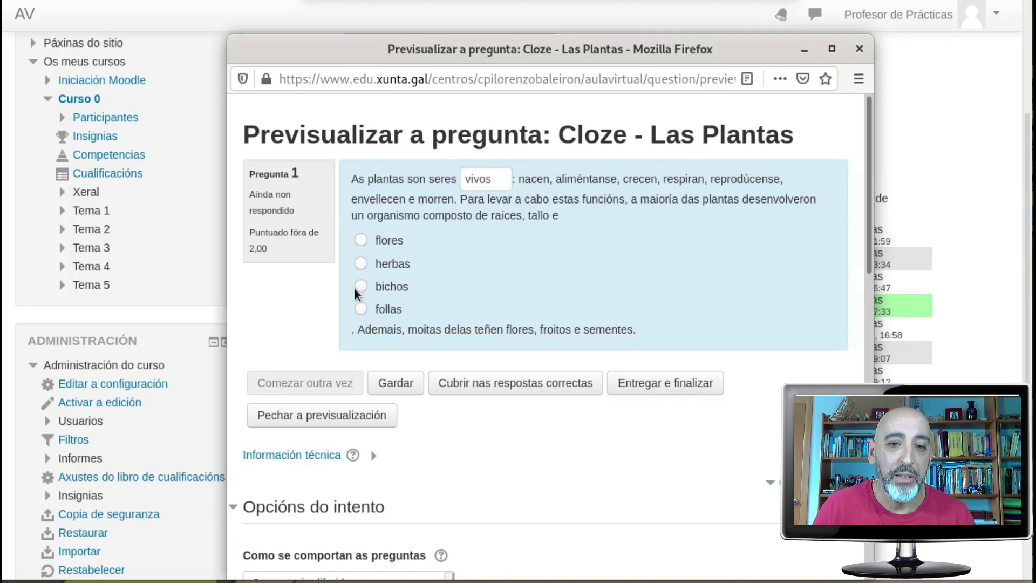
left_click(360, 308)
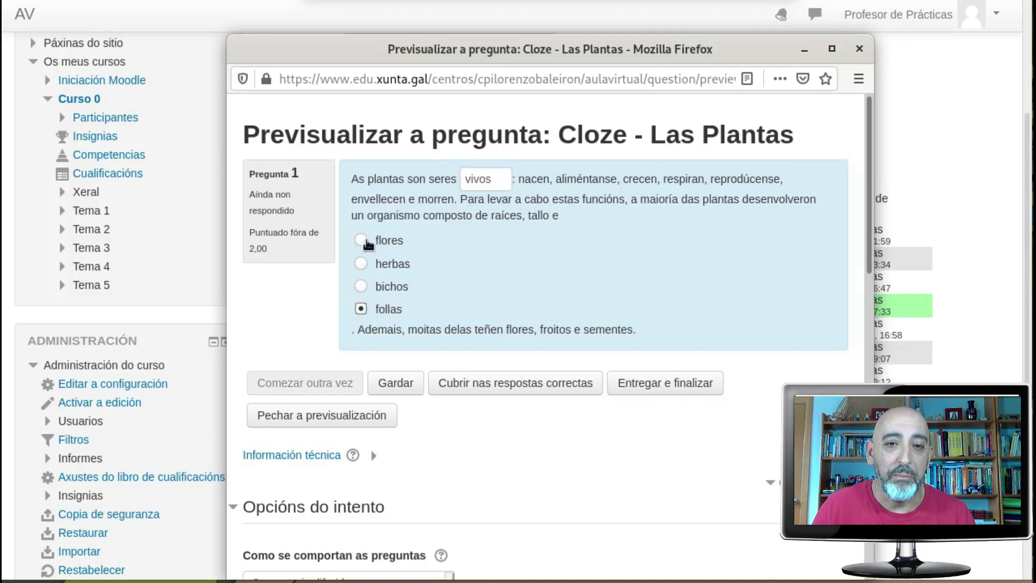
left_click(646, 379)
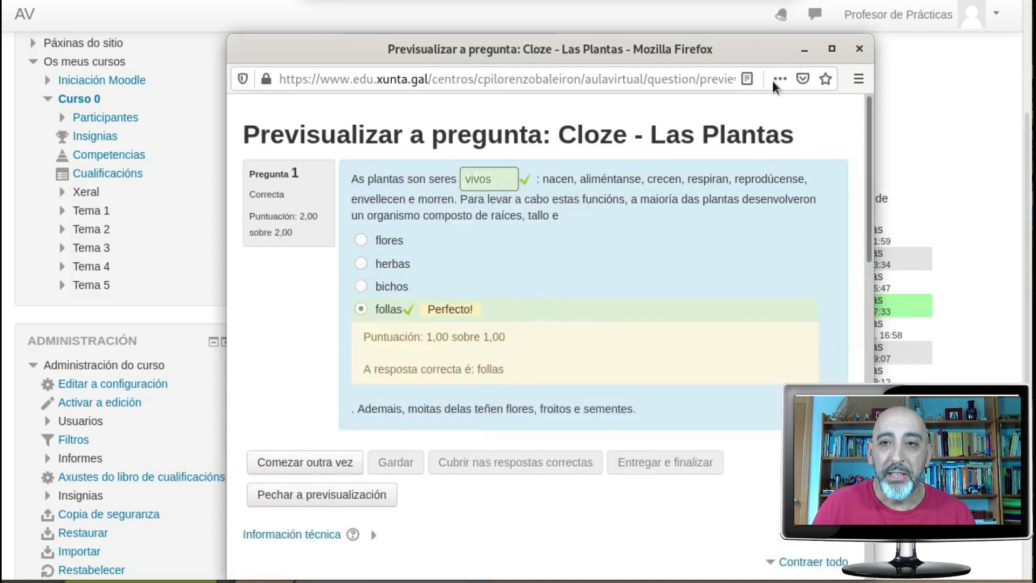
left_click(860, 49)
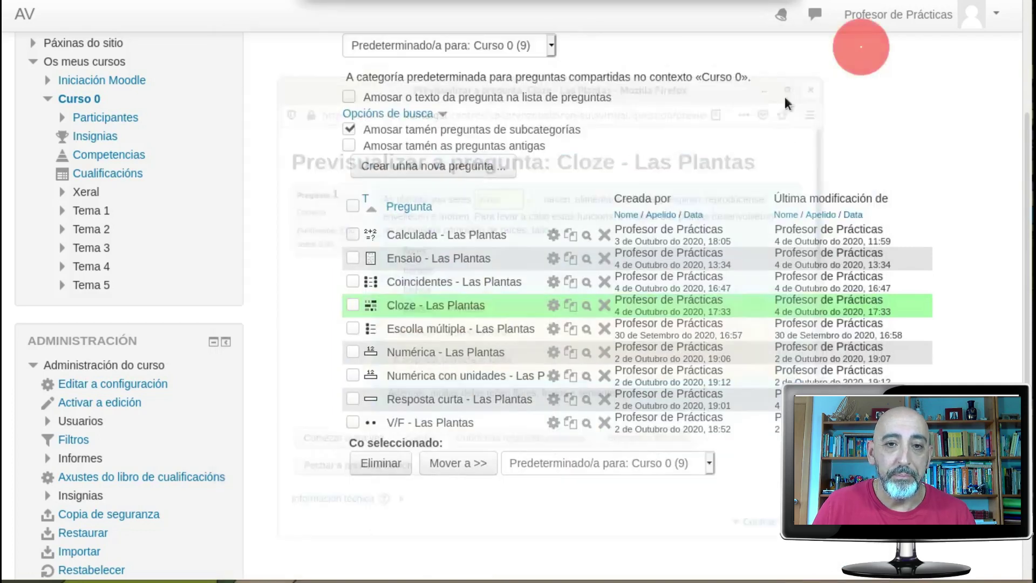
- Reopen "Cloze - Las Plantas" for editing and cut the whole MULTICHOICE_V code for "follas" from the question text
left_click(553, 309)
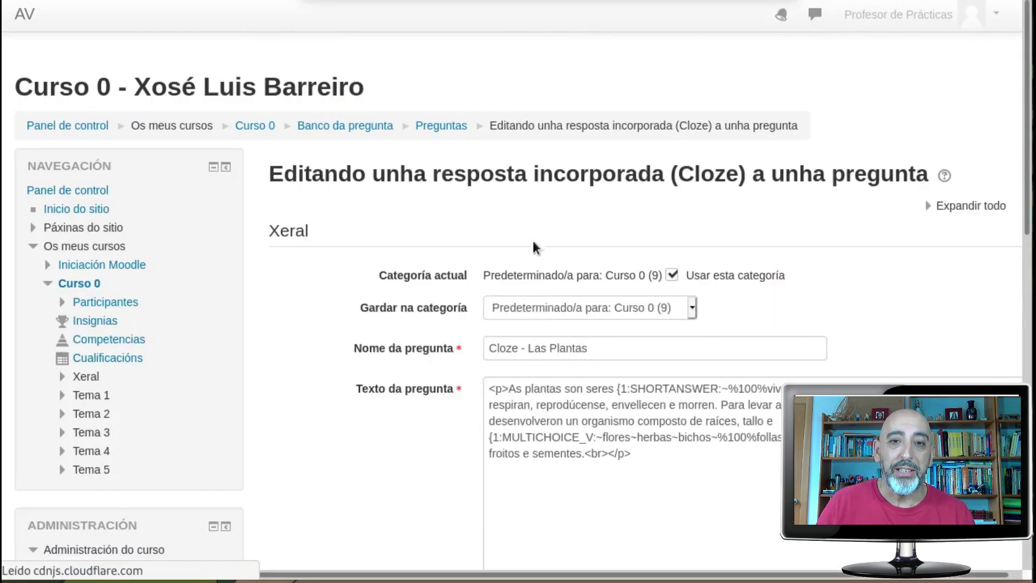
scroll(533, 248, "down", 5)
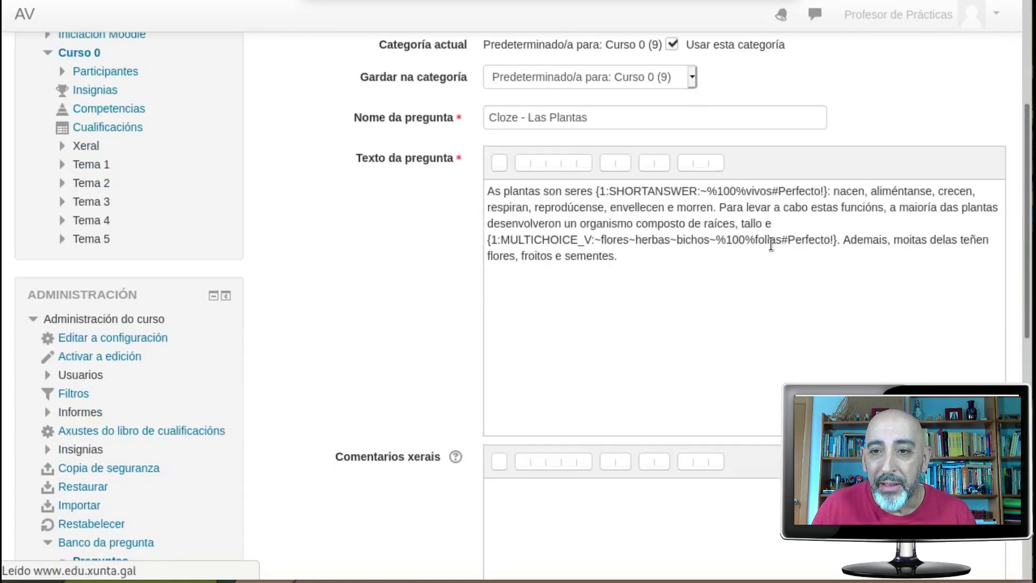
left_click_drag(837, 240, 478, 243)
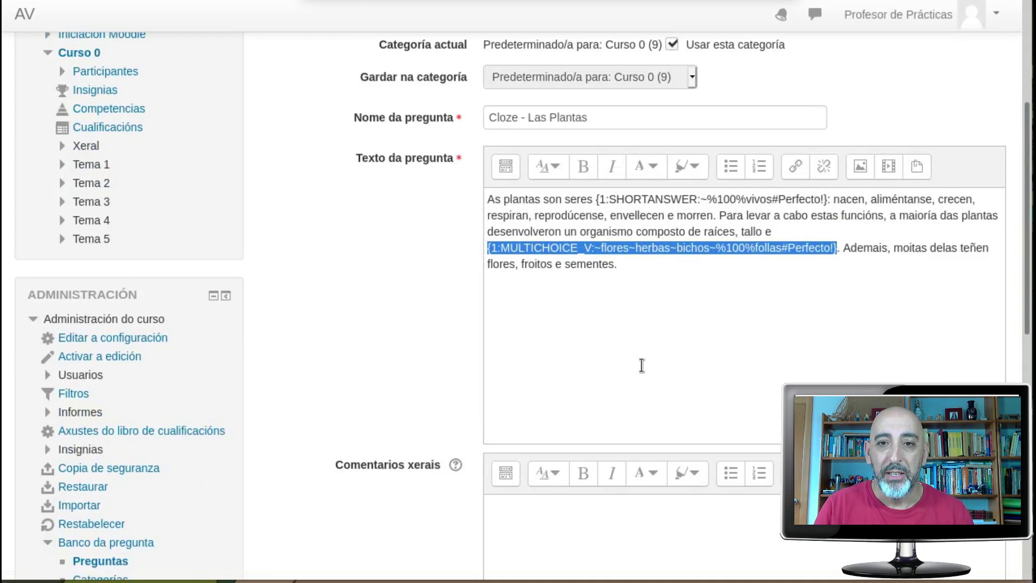
key("ctrl+x")
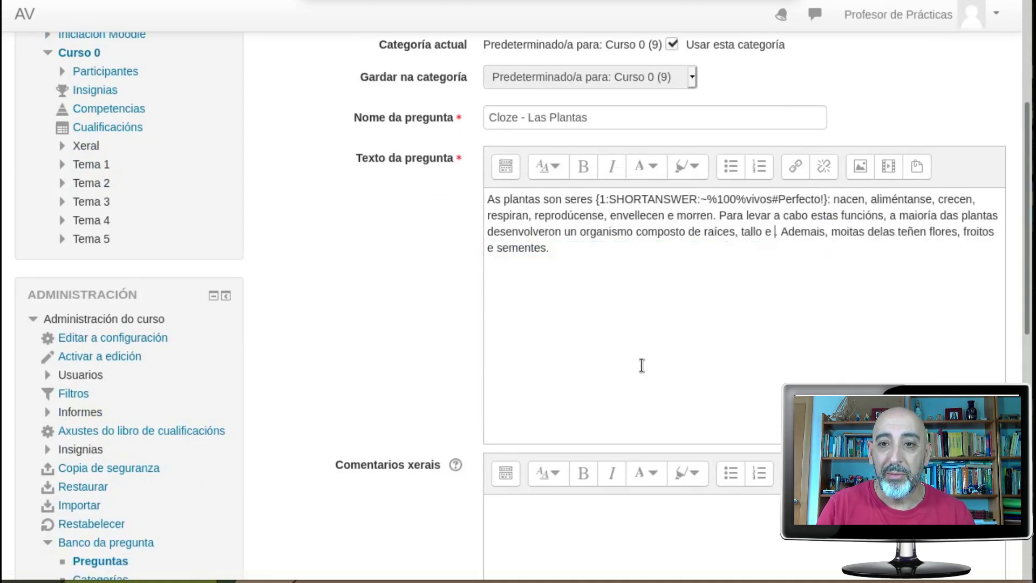
- Write "follas" in place of the removed code and make it a MULTICHOICE gap with the 100% answer's comment "Perfecto!"
type("follas")
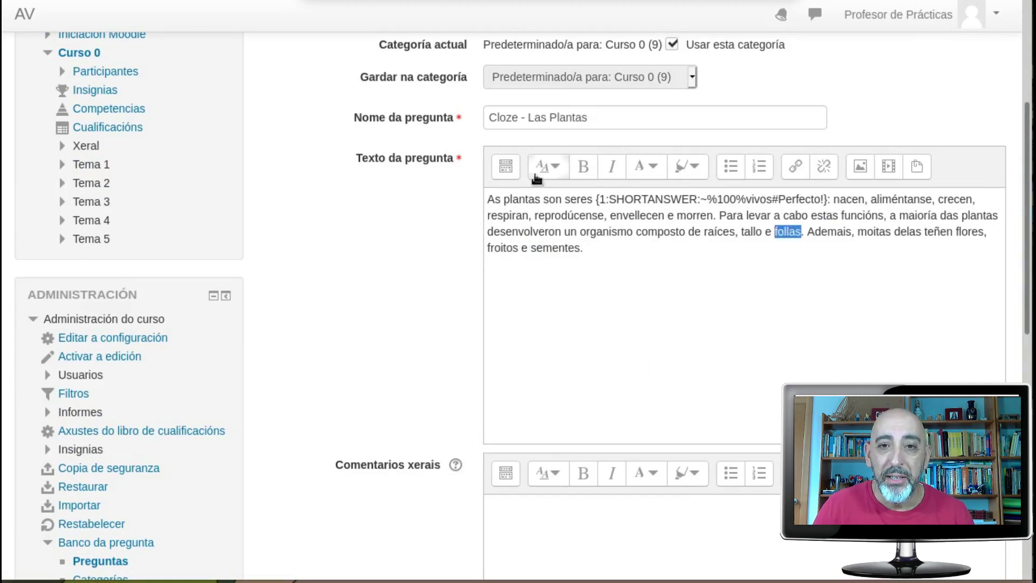
left_click(506, 166)
left_click(607, 233)
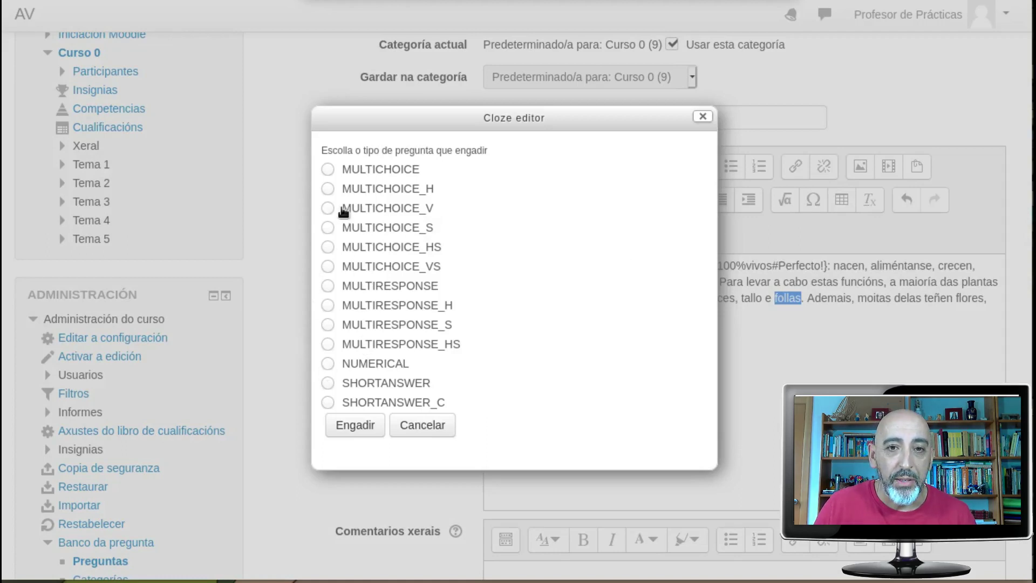
left_click(328, 169)
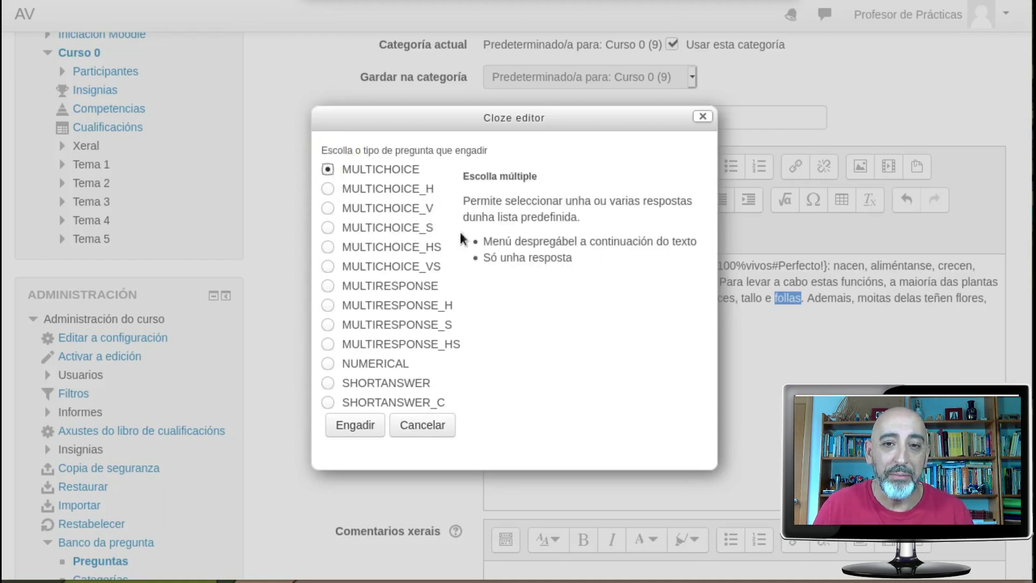
left_click(353, 427)
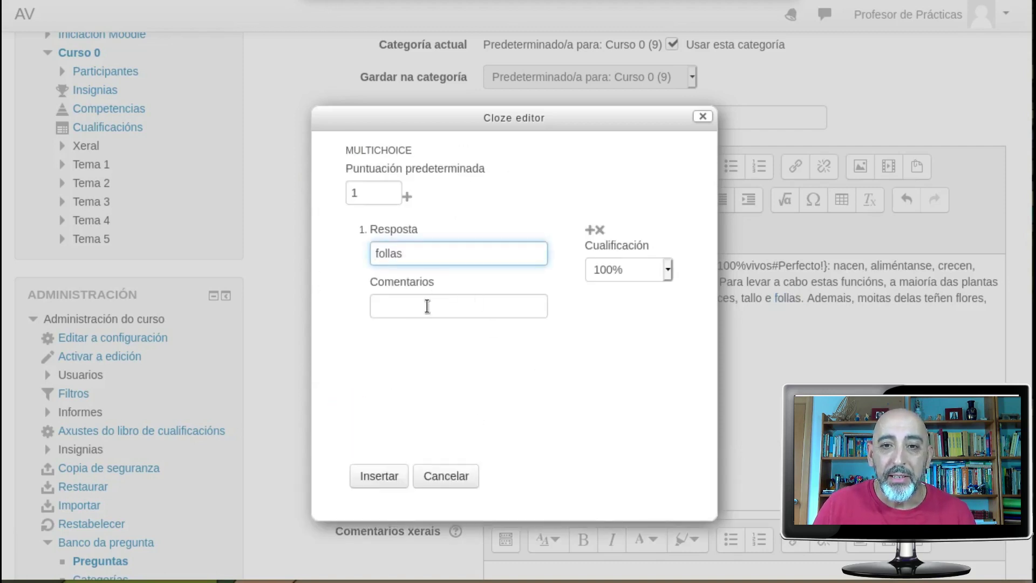
left_click(462, 306)
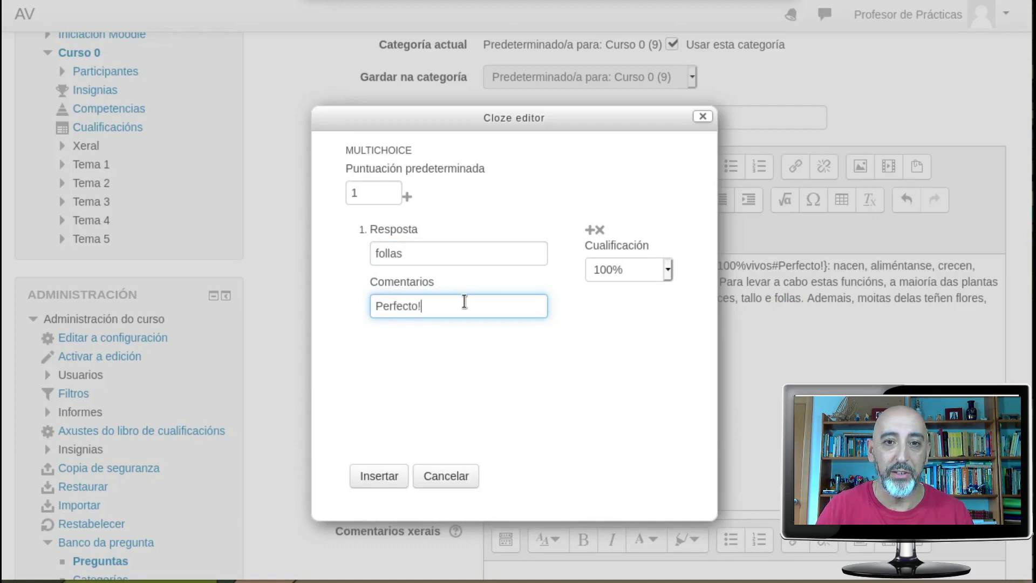
- Add the Incorrecto options "bichos", "herbas" and "flores" to the MULTICHOICE gap and insert it into the question text
left_click(405, 196)
left_click(399, 254)
type("bichos")
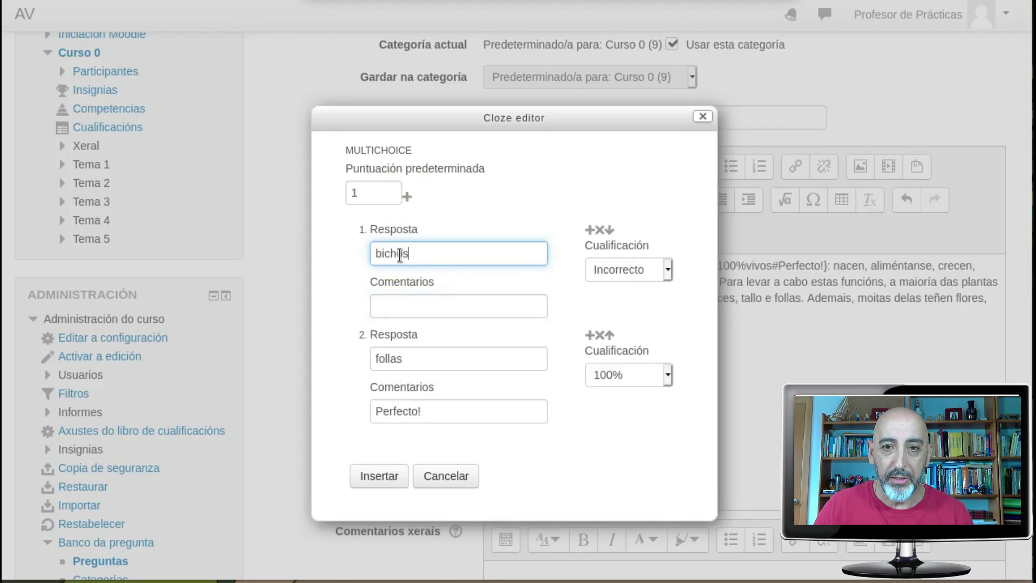
left_click(405, 196)
left_click(399, 254)
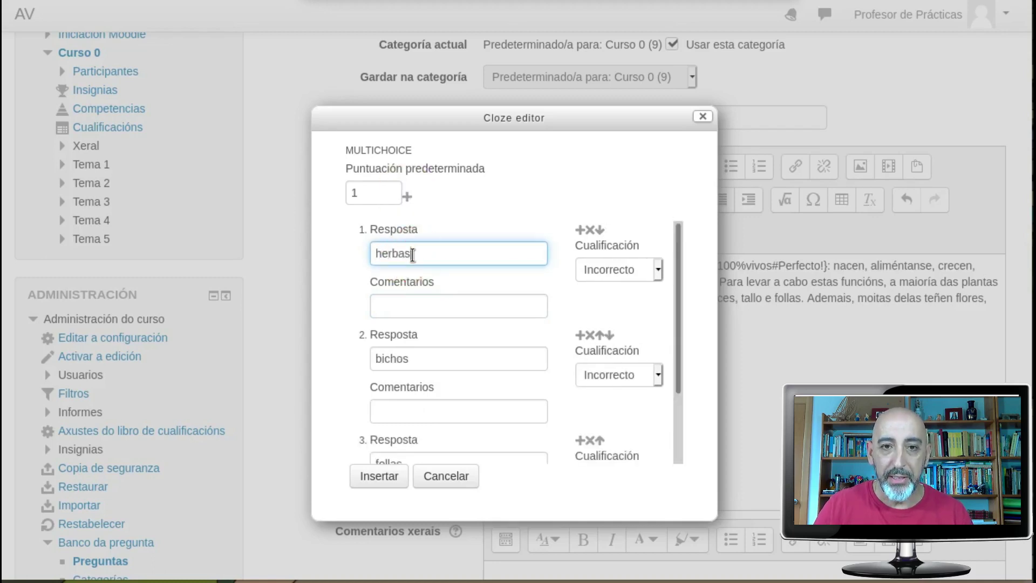
left_click(407, 197)
left_click(421, 254)
type("flores")
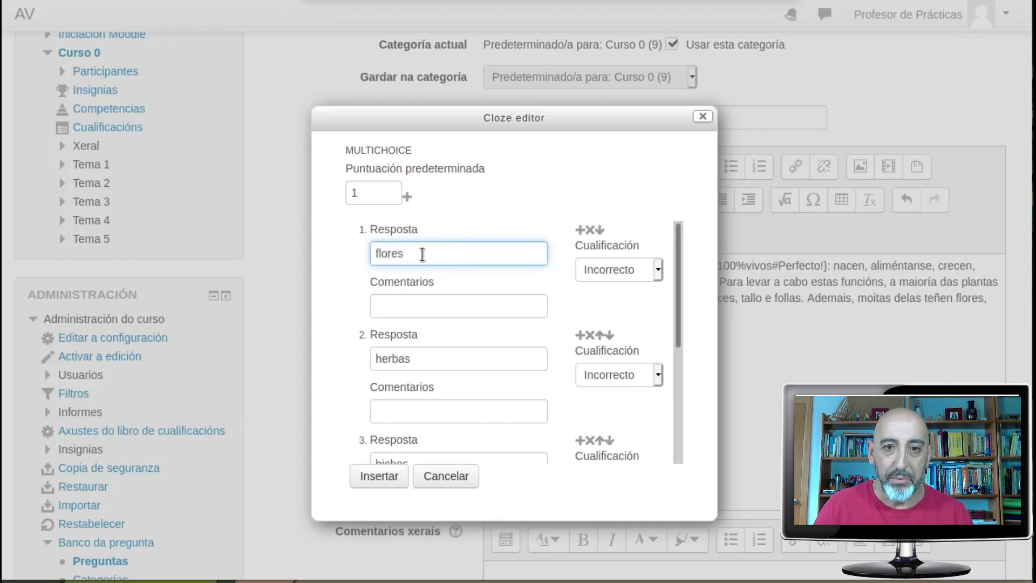
left_click(367, 477)
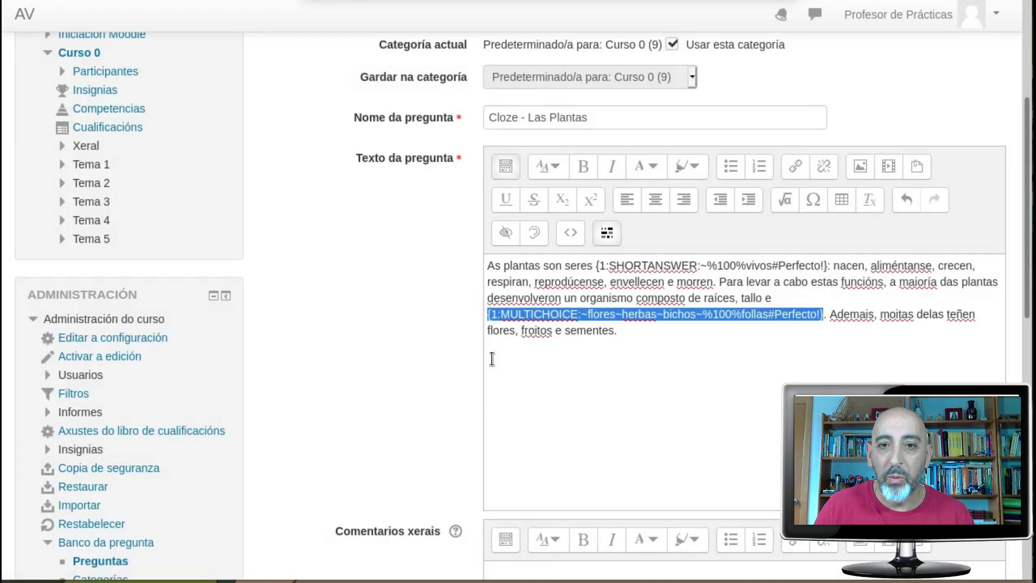
- Save the changes to the Cloze question and preview "Cloze - Las Plantas" from the question bank
scroll(400, 390, "down", 9)
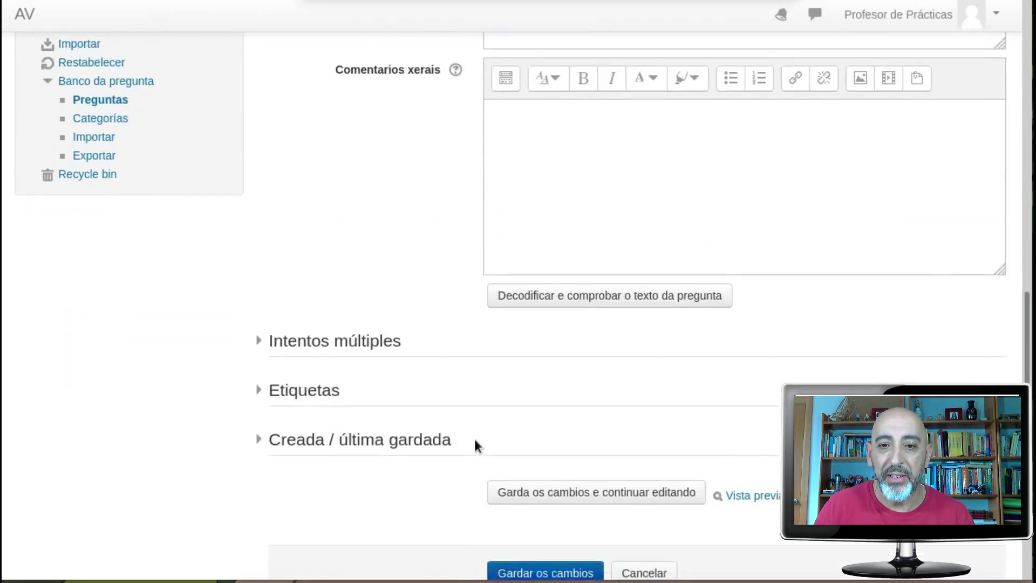
scroll(474, 439, "down", 3)
left_click(543, 437)
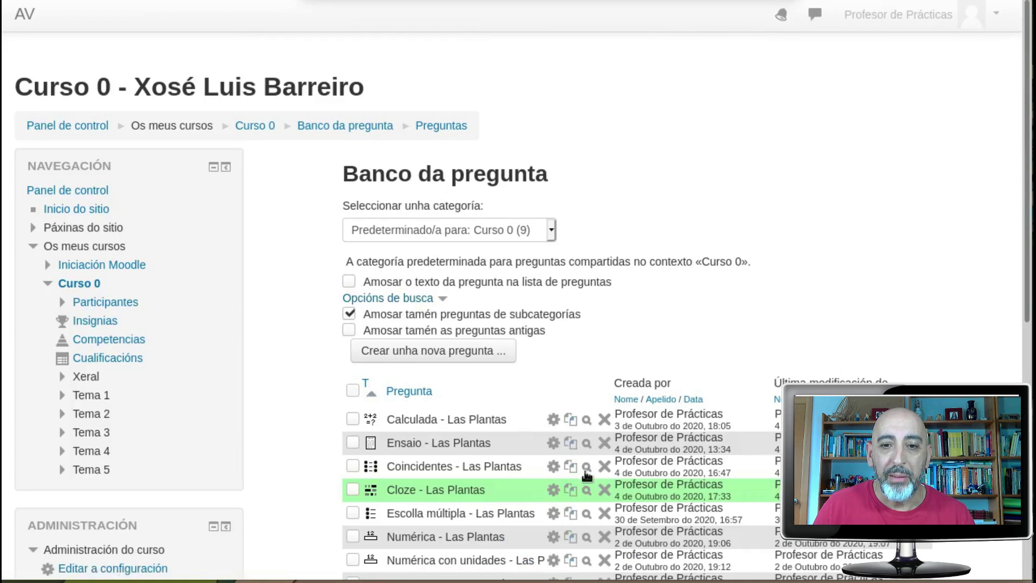
left_click(587, 489)
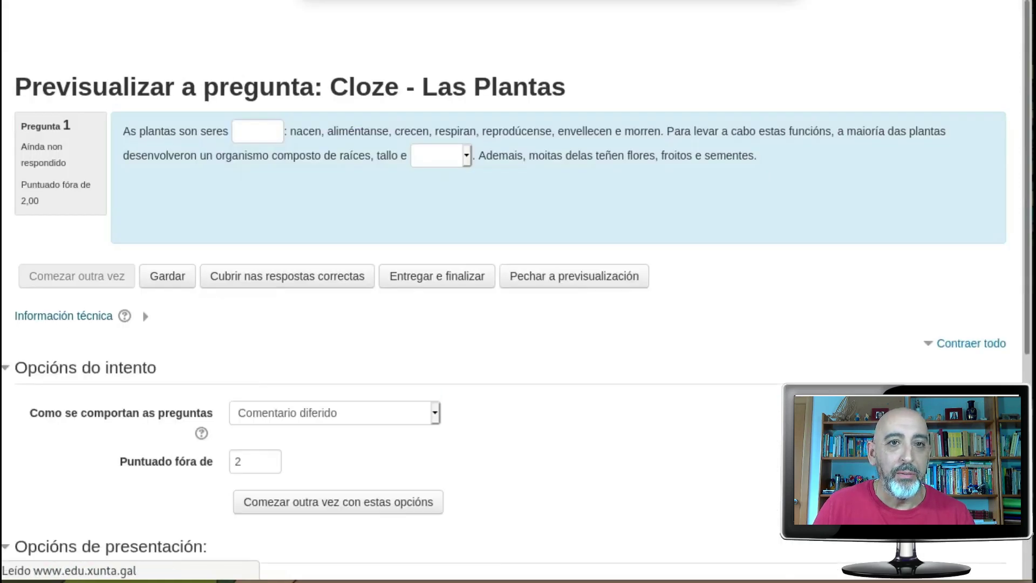
- Choose "follas" for the multiple-choice gap in the preview and fill the short-answer gap with "vivos"
left_click(258, 128)
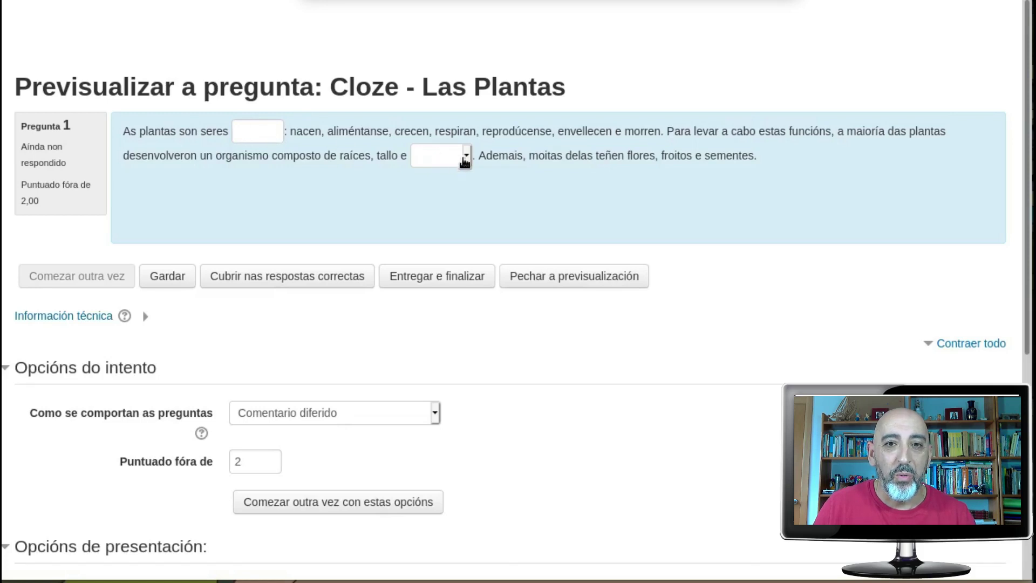
left_click(464, 156)
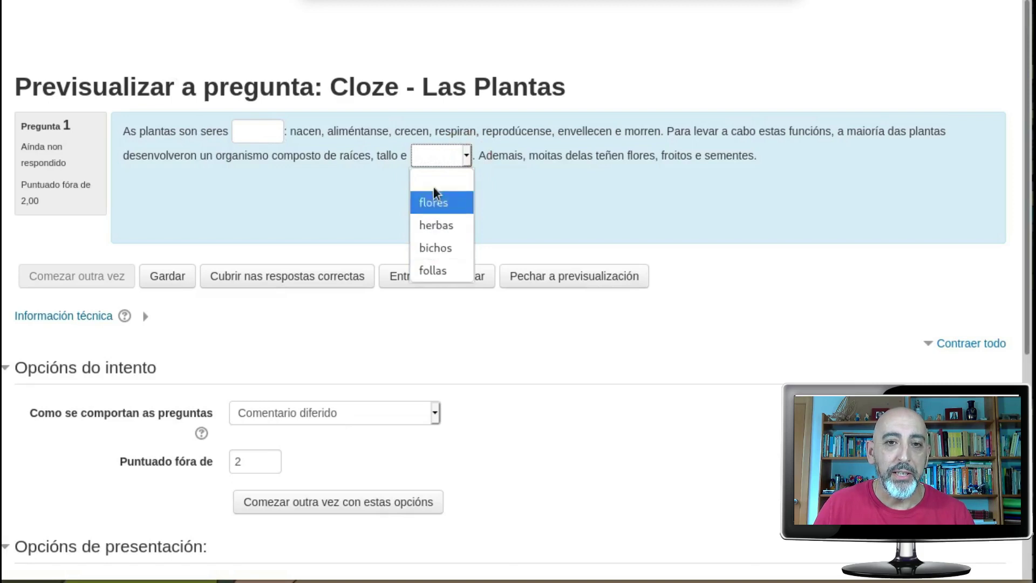
left_click(432, 270)
left_click(253, 131)
type("vivos")
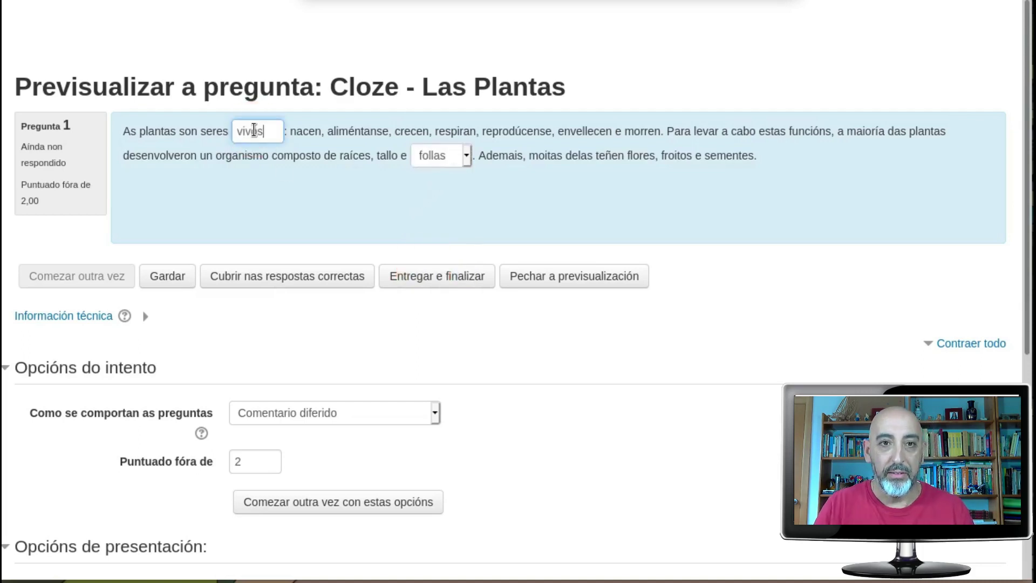